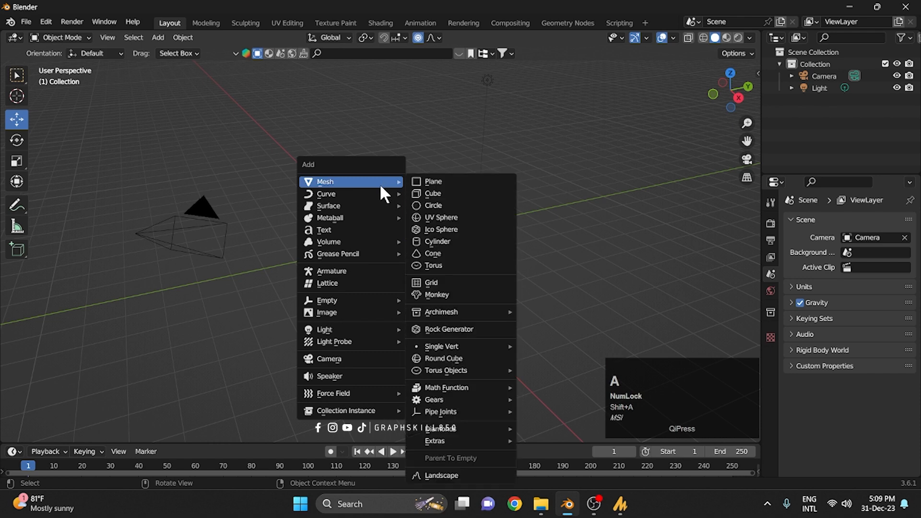
Add a plane mesh at the scene's origin and put it in Edit Mode
click(434, 180)
scroll(377, 281, up, 3)
key(Tab)
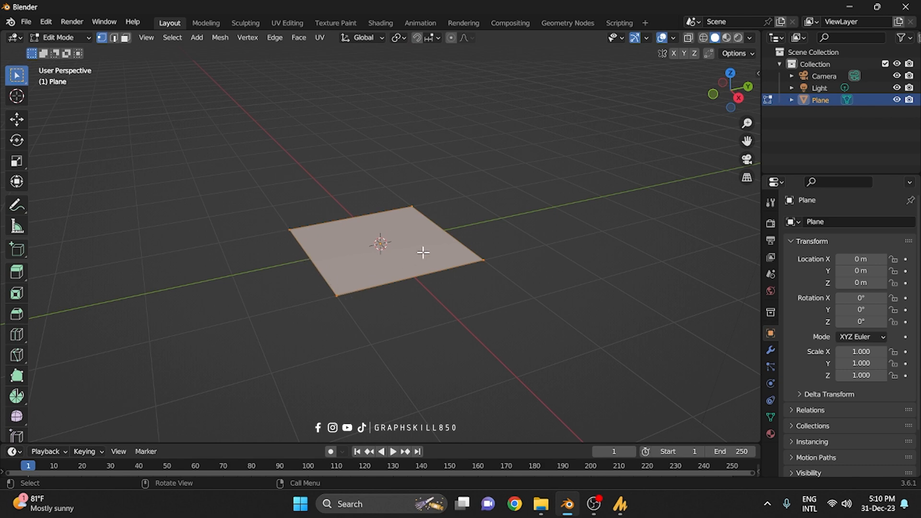
Subdivide the plane with 100 cuts
right_click(387, 225)
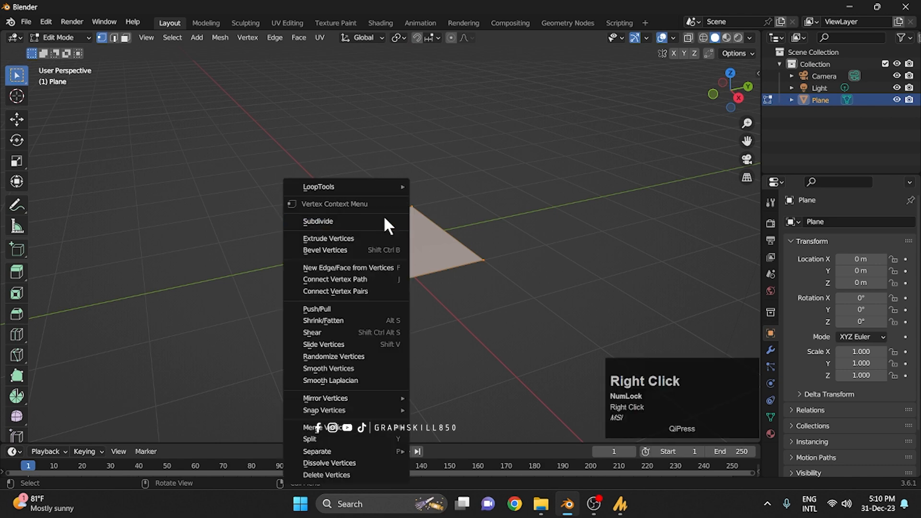
click(344, 221)
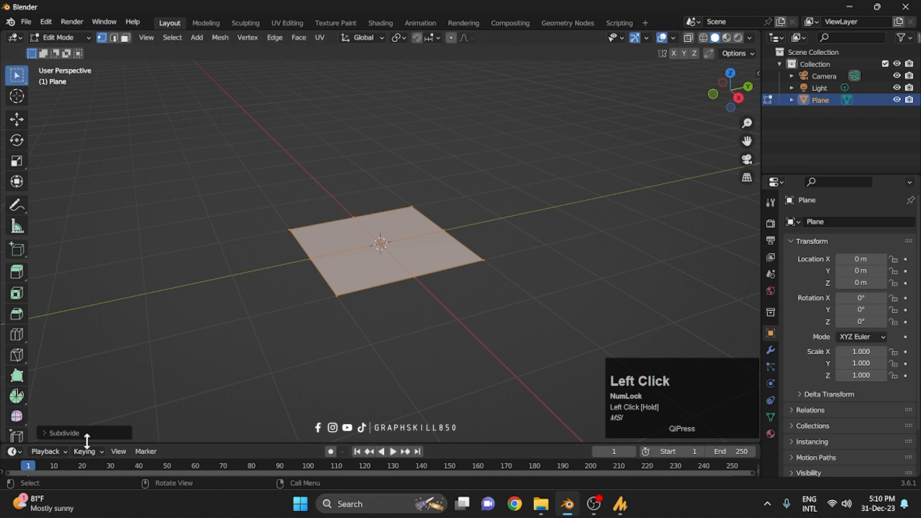
click(60, 432)
click(152, 351)
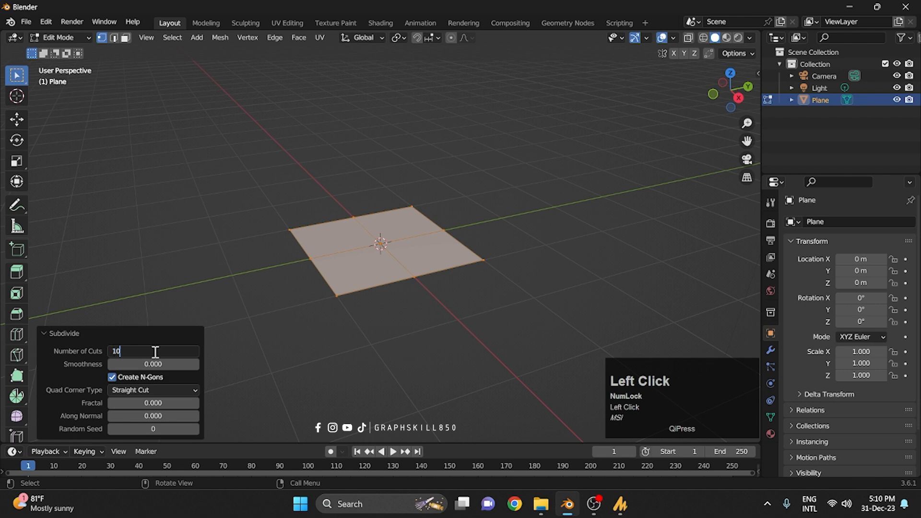
text(100)
key(Return)
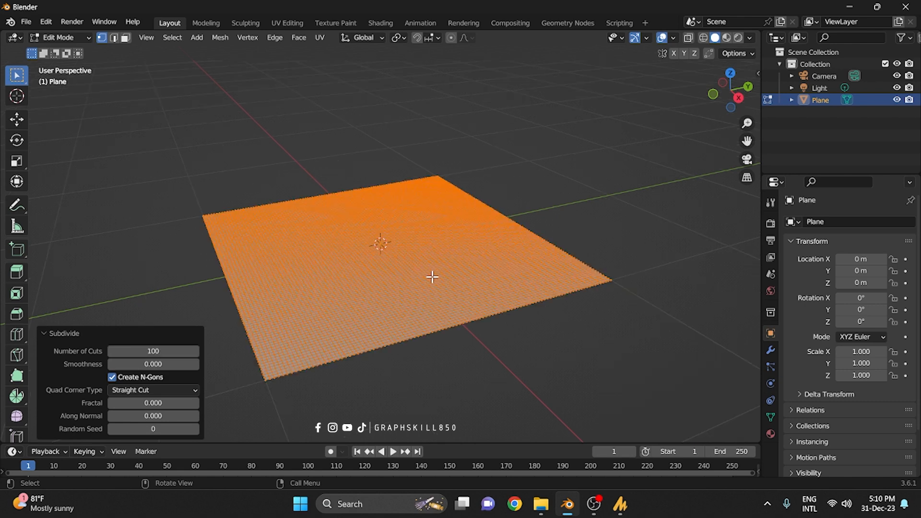
key(Tab)
key(Tab)
Turn on proportional editing with the Smooth falloff and clear the vertex selection
click(450, 38)
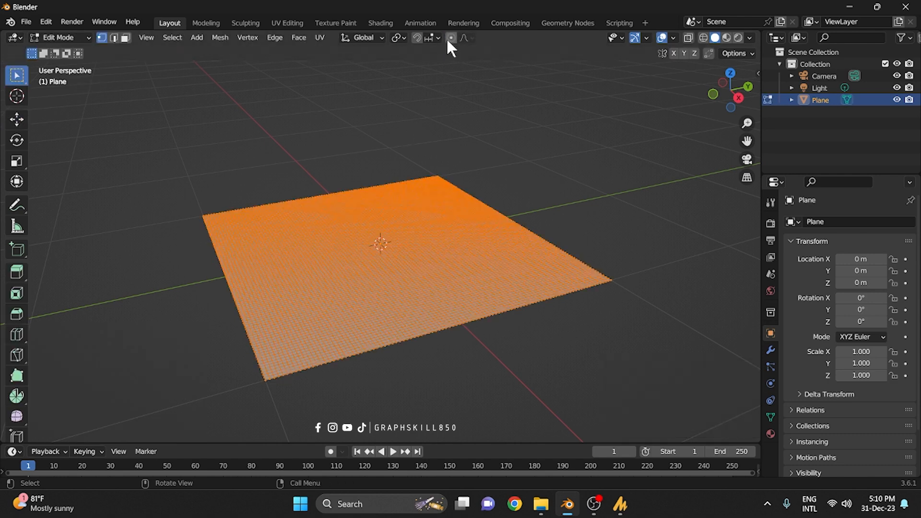
click(473, 37)
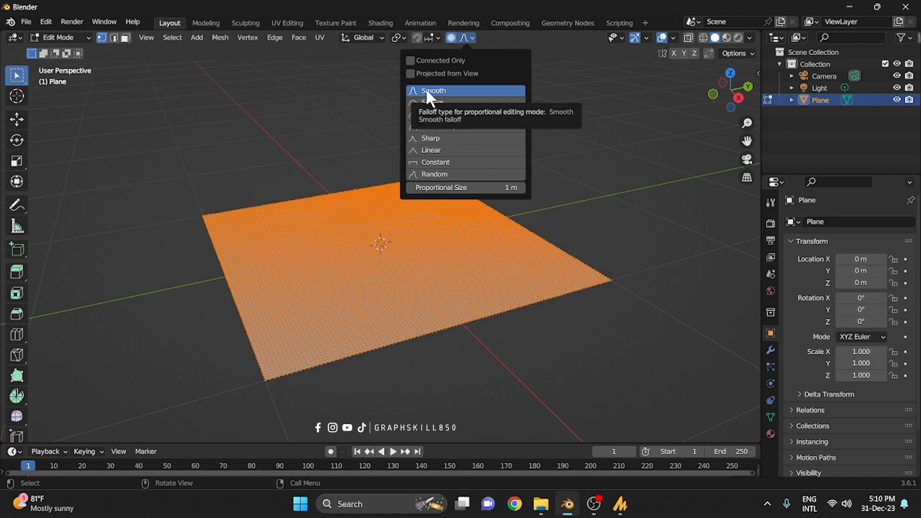
scroll(360, 271, up, 4)
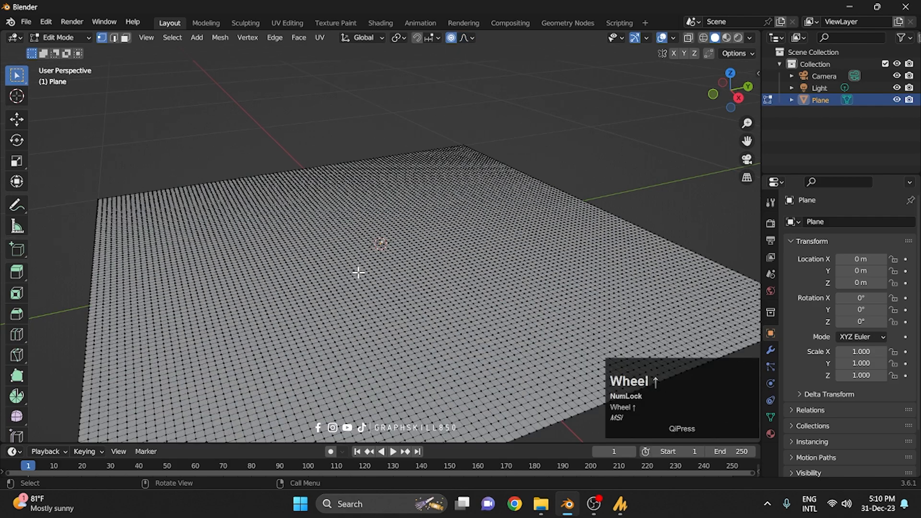
Try raising a single vertex near the plane's centre along Z with proportional editing off, and undo the move
click(451, 38)
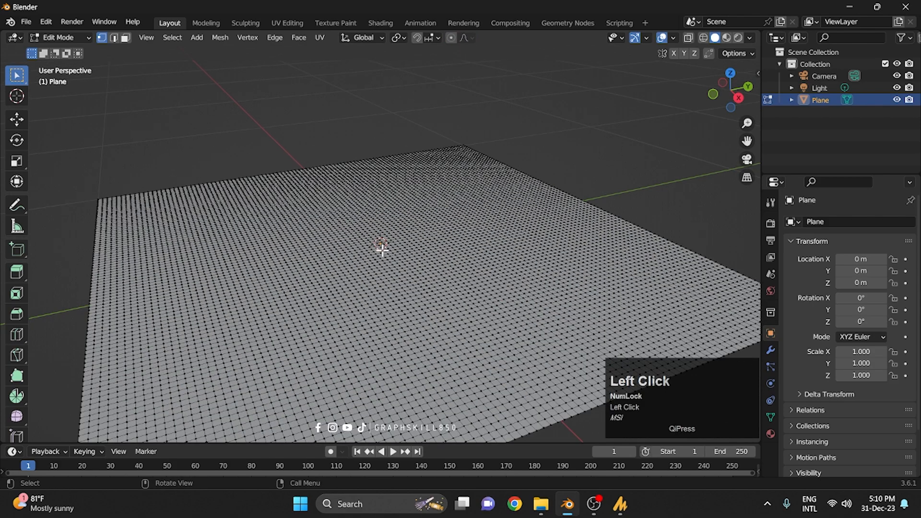
middle_drag(378, 268, 451, 274)
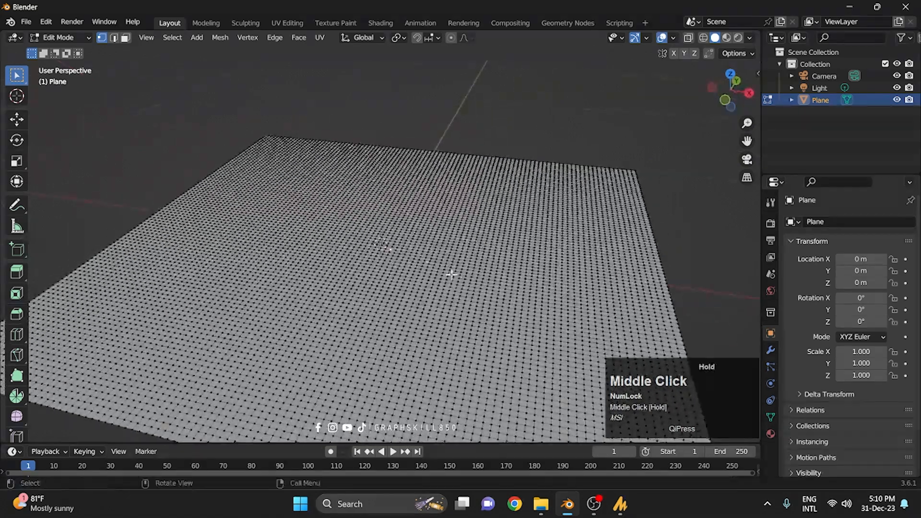
click(18, 119)
drag(391, 211, 389, 120)
scroll(401, 156, down, 2)
key(ctrl+z)
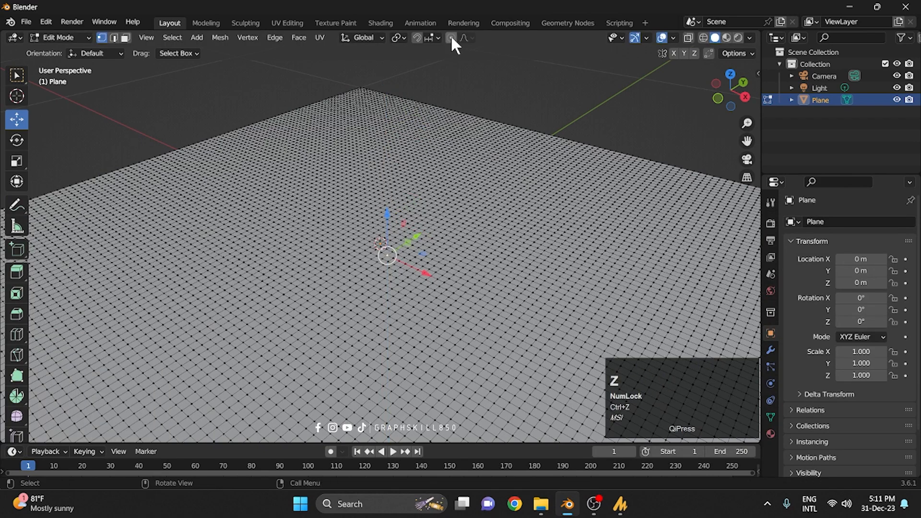
Try raising the centre vertex about 0.36 m along Z with Smooth proportional editing at a size of about 0.26 m, and undo it
drag(386, 214, 390, 173)
scroll(387, 170, up, 6)
scroll(391, 173, up, 3)
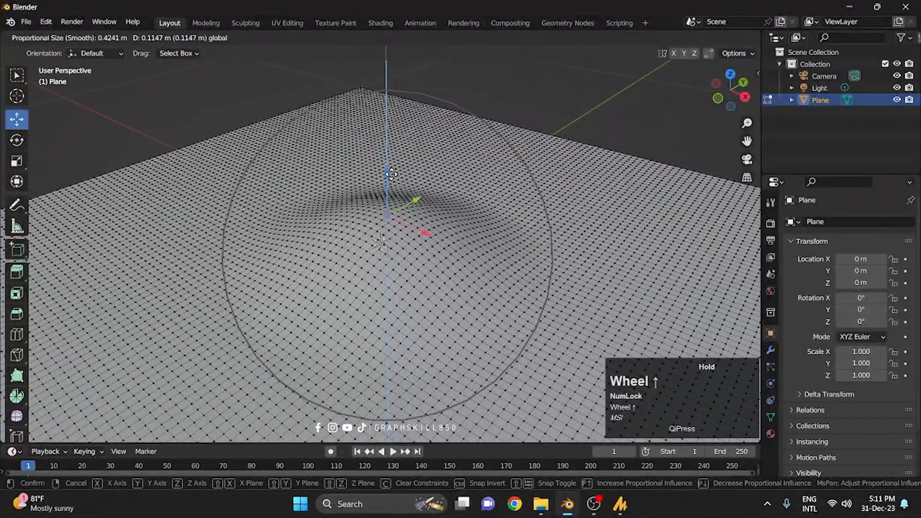
scroll(391, 174, up, 4)
drag(388, 126, 392, 79)
scroll(412, 191, down, 2)
scroll(412, 191, up, 4)
scroll(412, 191, down, 6)
scroll(394, 110, down, 3)
scroll(394, 111, up, 8)
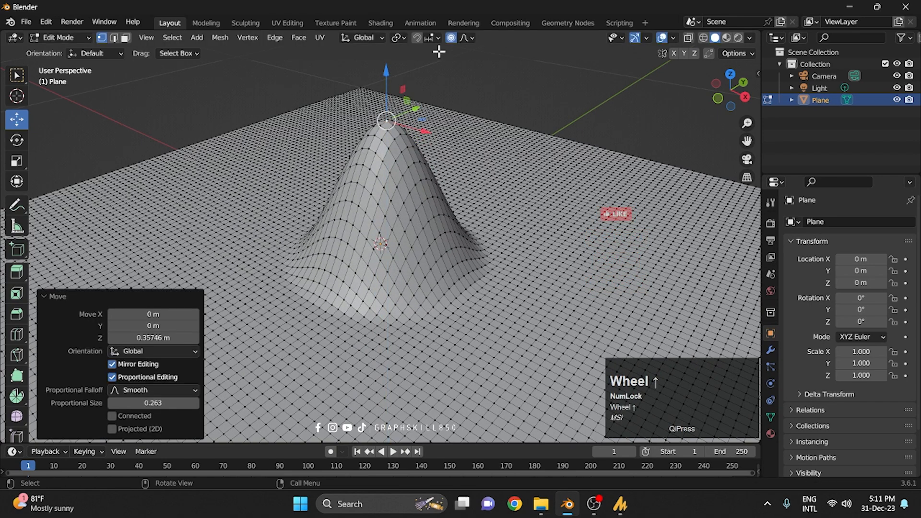
click(468, 37)
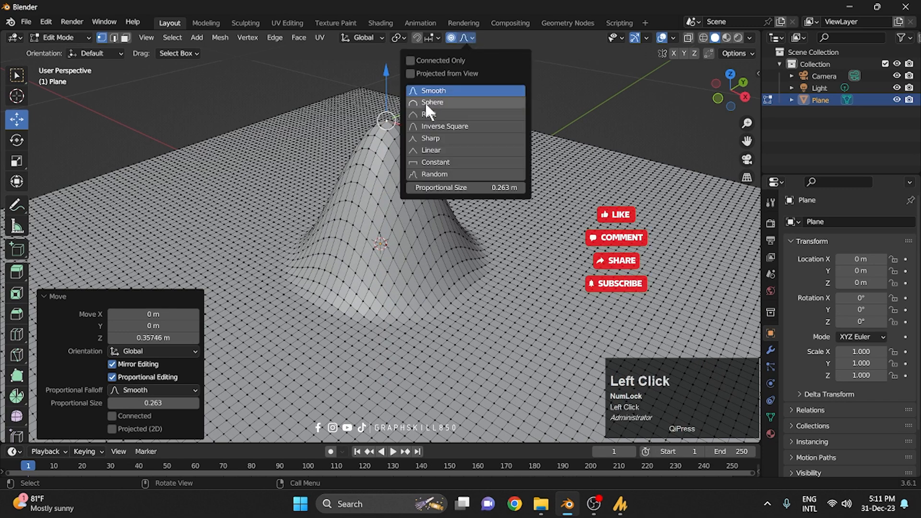
key(ctrl+z)
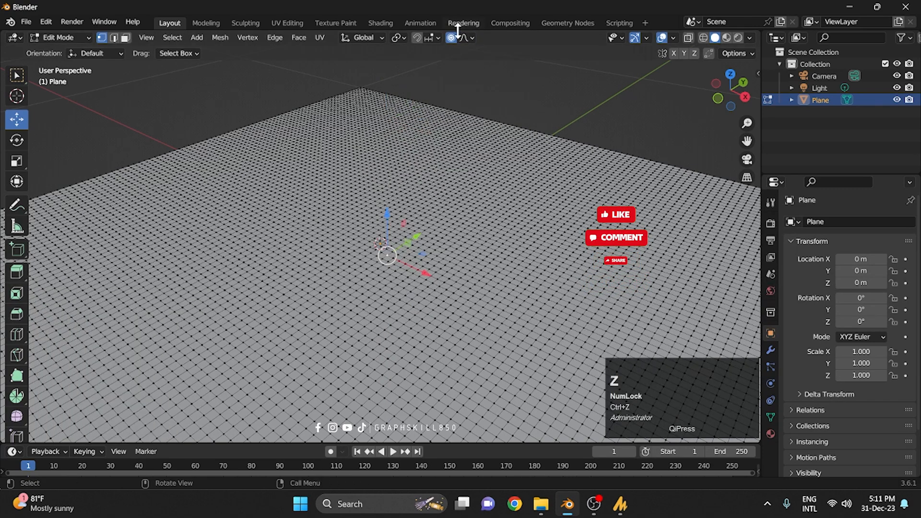
Try the Sphere falloff by raising the centre vertex about 0.13 m along Z at a proportional size of about 0.15 m, and undo it
click(469, 38)
click(433, 102)
drag(387, 220, 384, 172)
scroll(384, 173, up, 11)
scroll(384, 173, up, 2)
scroll(384, 173, down, 8)
scroll(384, 173, down, 1)
click(469, 38)
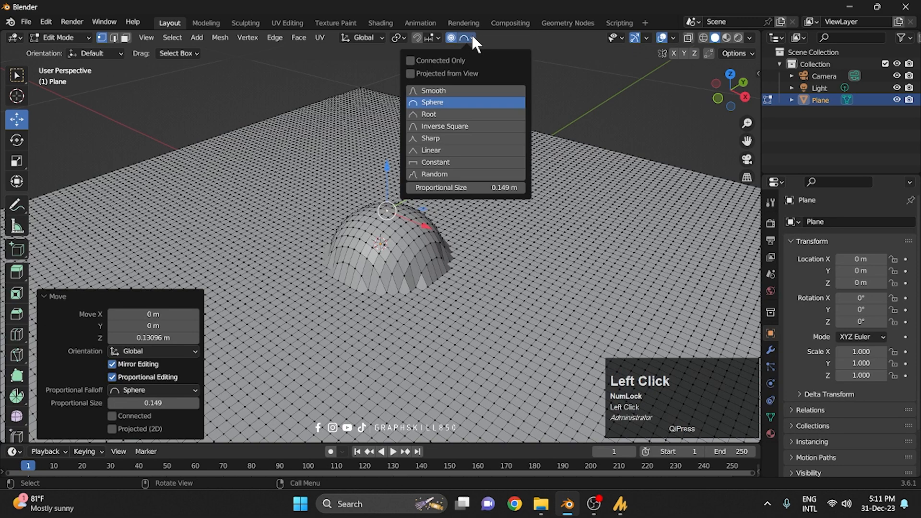
click(472, 37)
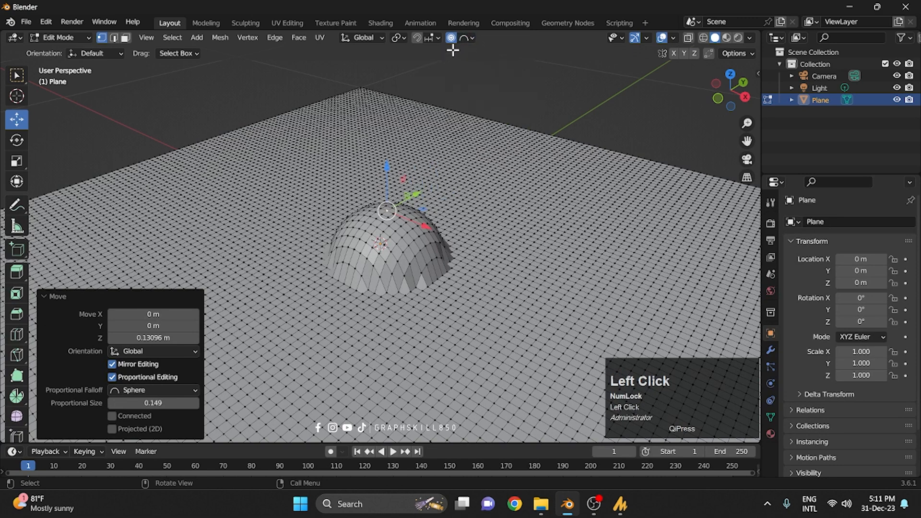
key(ctrl+z)
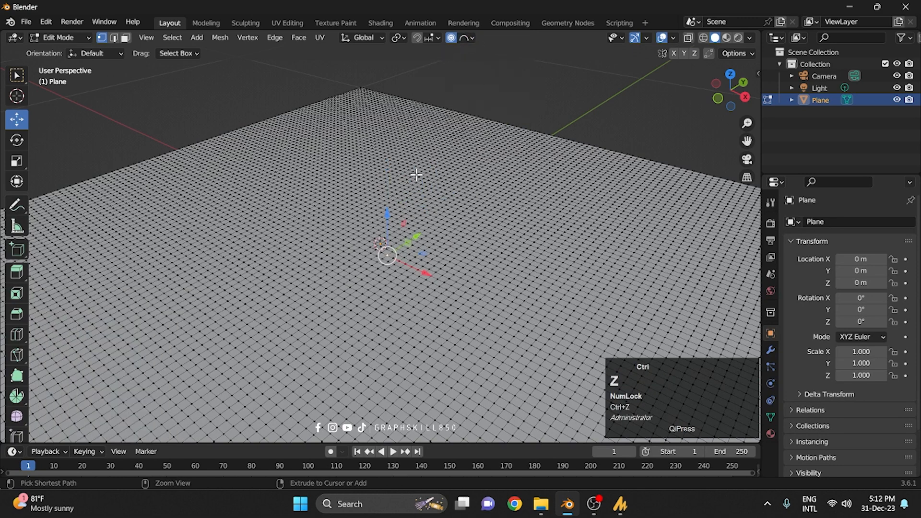
Set the proportional falloff to Smooth and raise the centre vertex along Z into a hill, with a proportional size of about 0.29 m
click(472, 38)
click(448, 87)
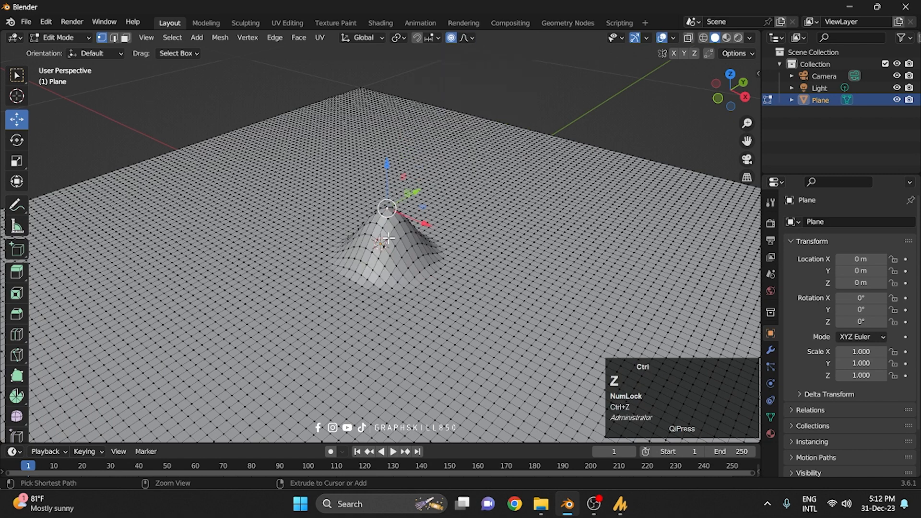
key(ctrl+z)
drag(388, 215, 384, 139)
scroll(386, 160, up, 2)
scroll(389, 170, down, 3)
Raise five more smooth hills beside and behind the central one by lifting single vertices along Z, and return to Object Mode
click(216, 206)
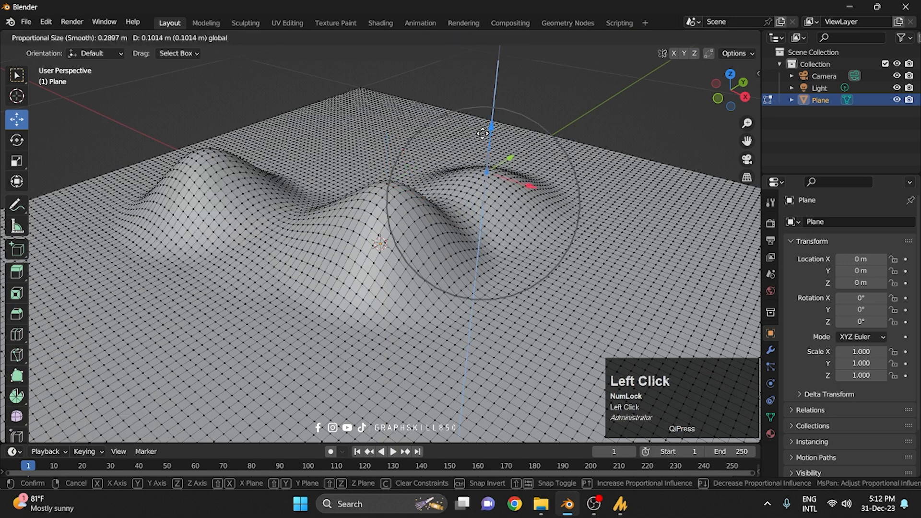
drag(489, 158, 489, 144)
click(360, 133)
drag(358, 89, 348, 54)
click(330, 169)
drag(330, 136, 329, 126)
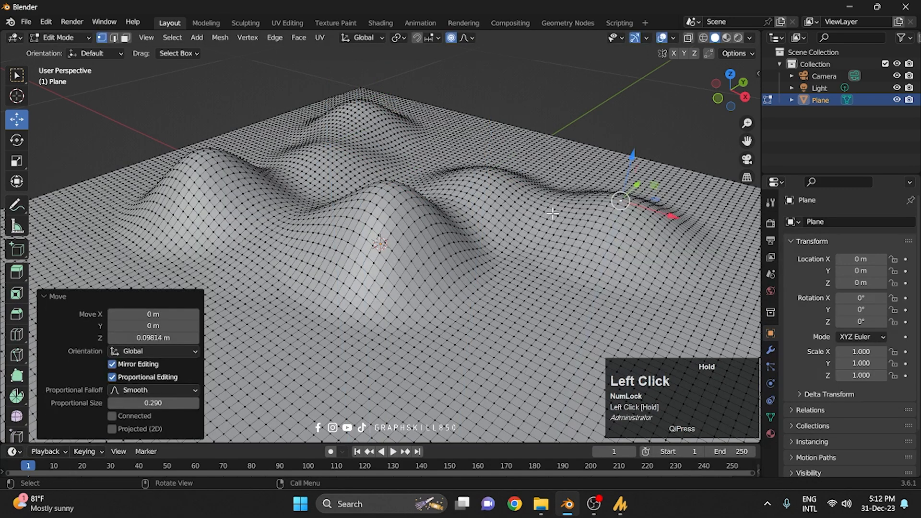
key(Tab)
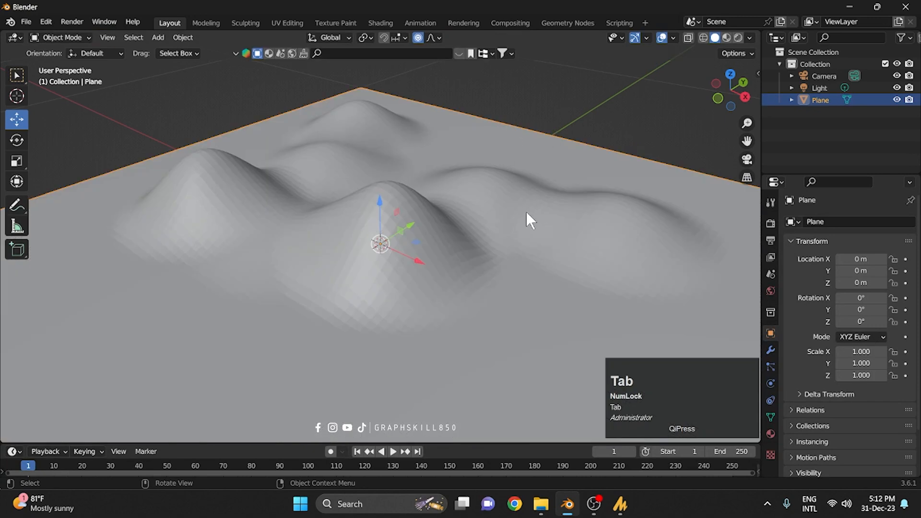
Add a new material to the plane and search the asset library's materials for "sand"
click(770, 434)
click(852, 272)
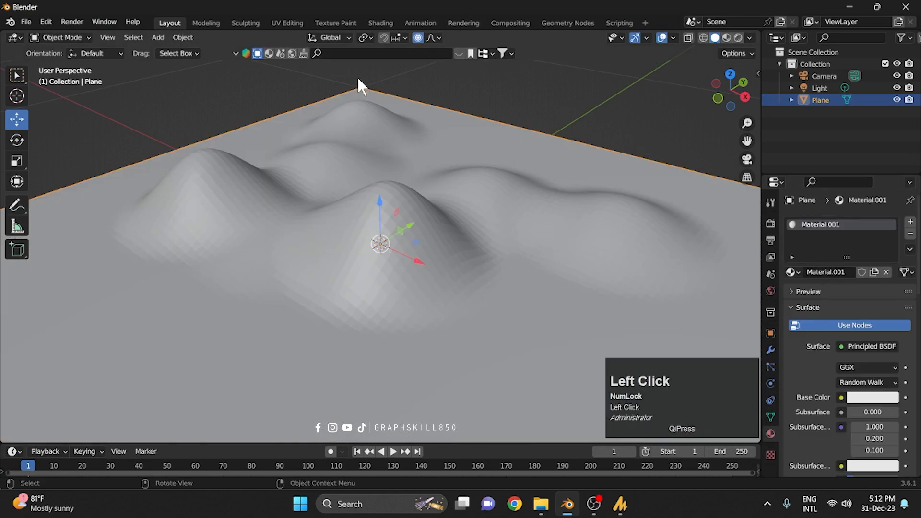
click(267, 54)
click(371, 53)
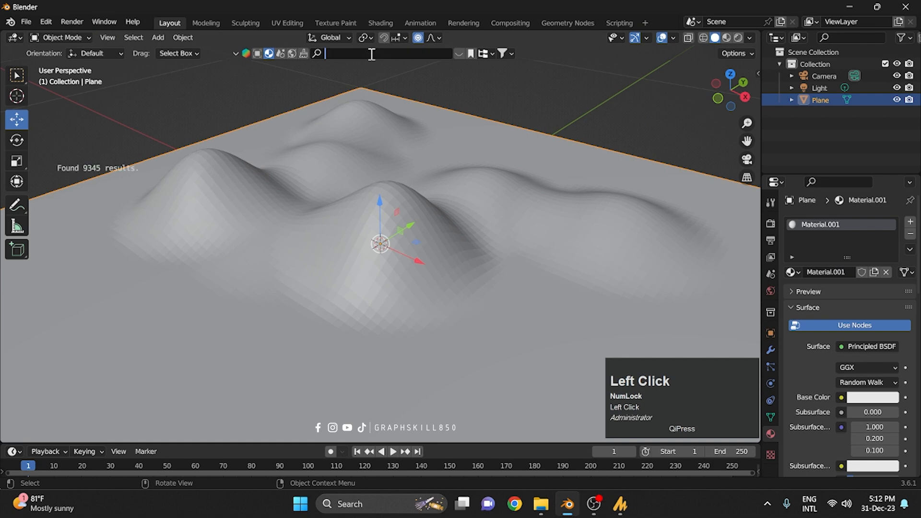
key(Return)
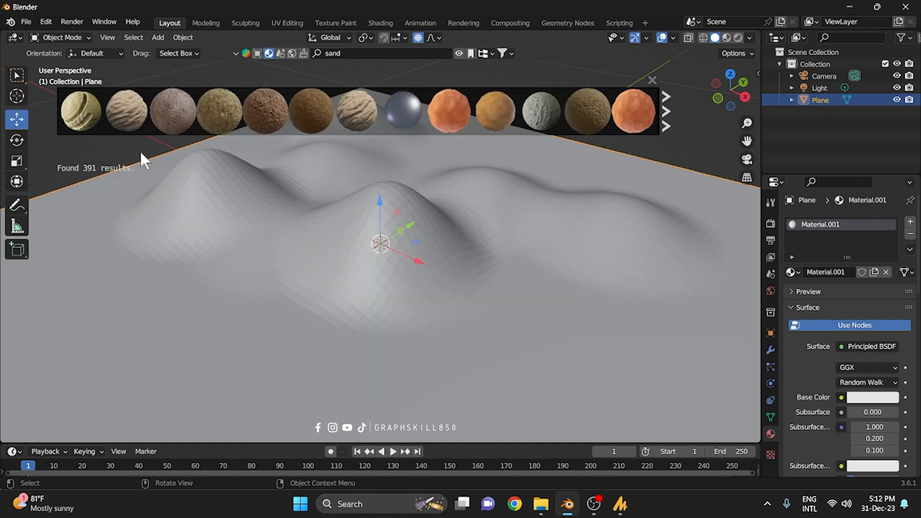
Apply the second sand material from the results to the plane and show the viewport in material preview shading
mouse_move(129, 119)
drag(129, 119, 390, 232)
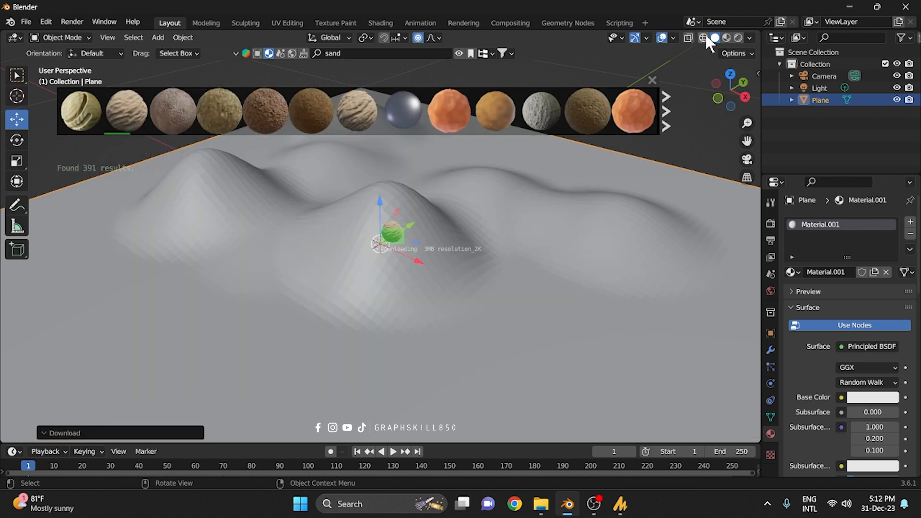
click(726, 39)
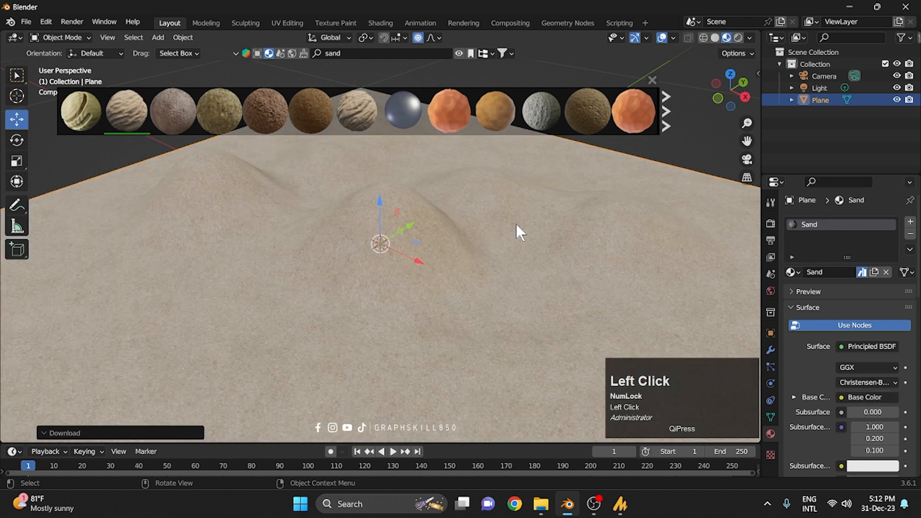
Apply Shade Smooth to the terrain plane
mouse_move(393, 281)
middle_down()
mouse_move(372, 291)
mouse_move(251, 295)
mouse_move(474, 291)
middle_up()
right_click(461, 197)
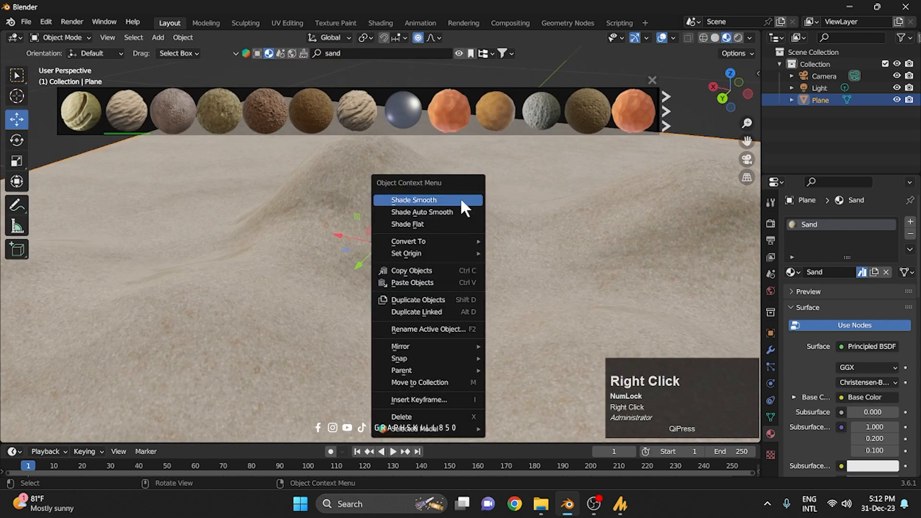
click(451, 194)
middle_drag(441, 205, 469, 267)
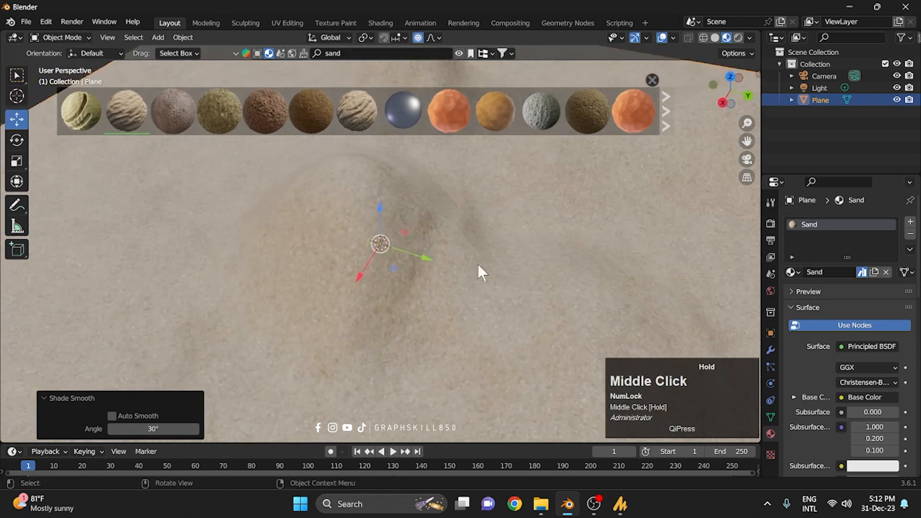
Enable Auto Smooth at 30° in the plane's normals settings
click(770, 417)
scroll(802, 409, down, 2)
scroll(804, 412, down, 1)
click(807, 415)
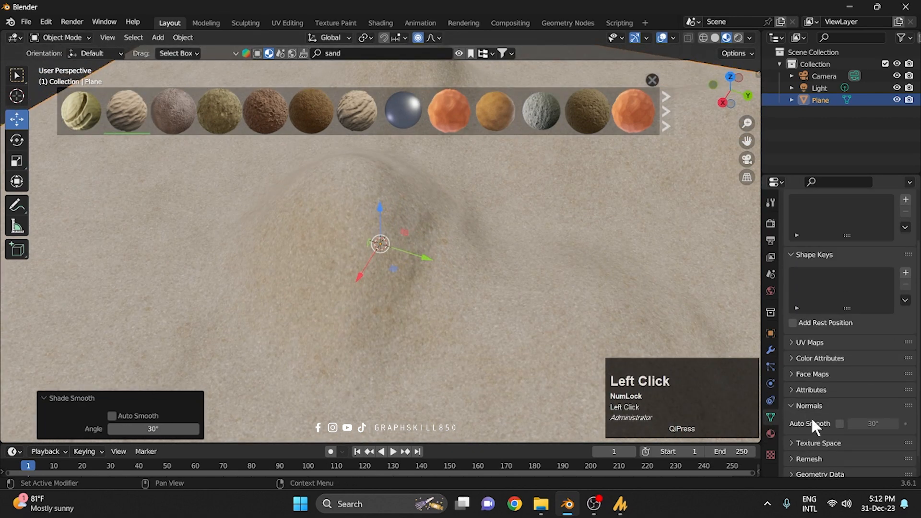
click(838, 423)
Show the viewport in rendered shading and set the render engine to Cycles
click(738, 37)
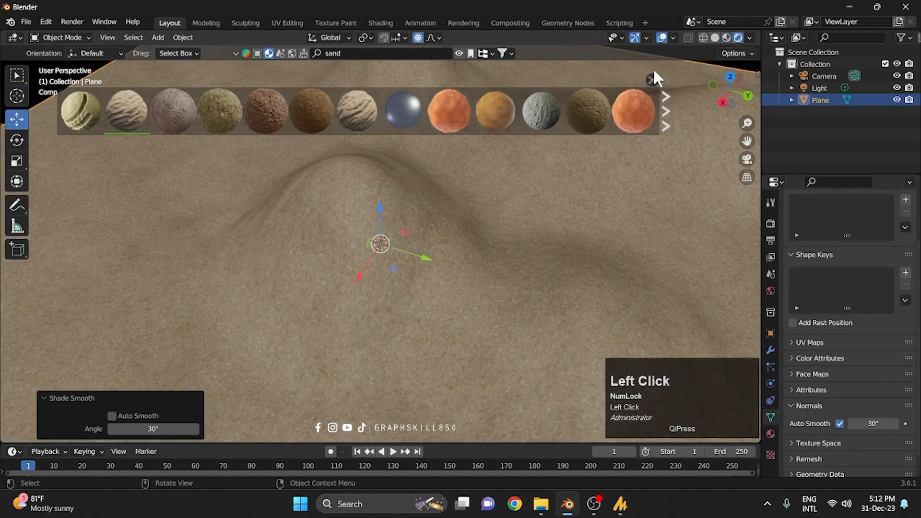
middle_drag(442, 255, 352, 234)
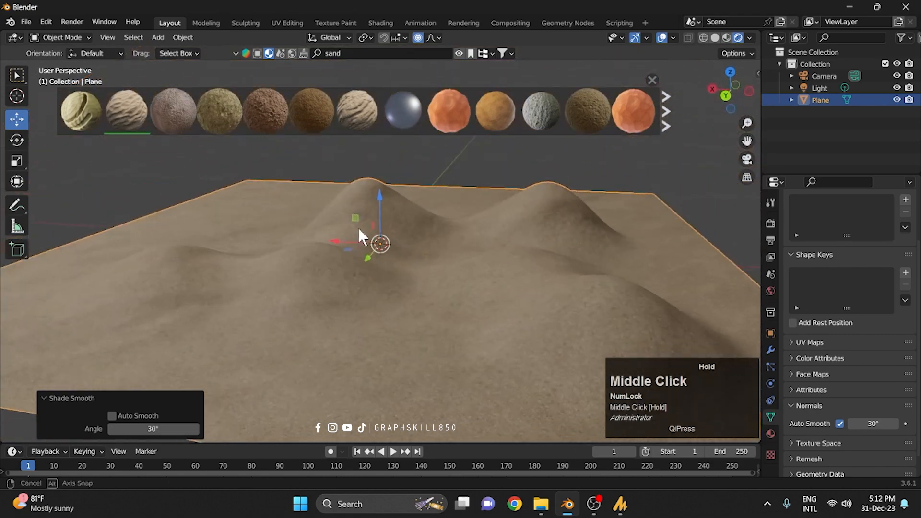
click(770, 223)
click(885, 222)
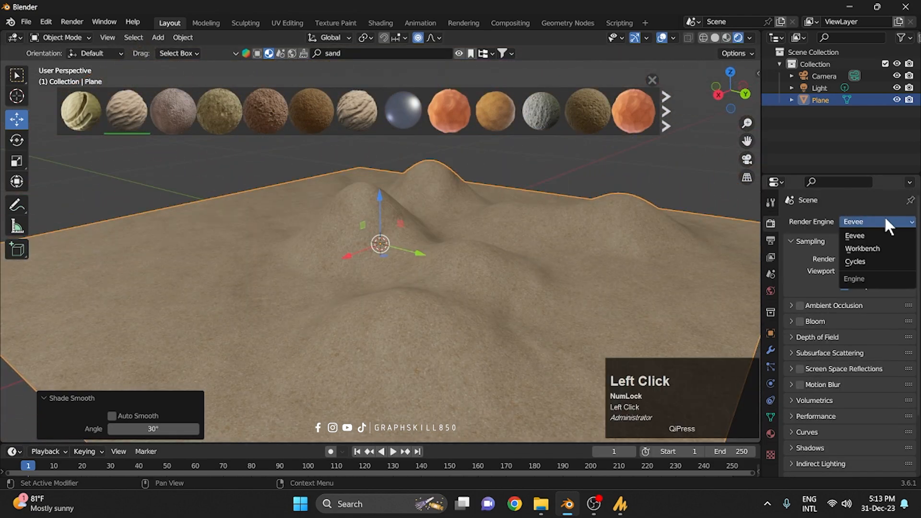
click(865, 261)
middle_drag(332, 295, 388, 323)
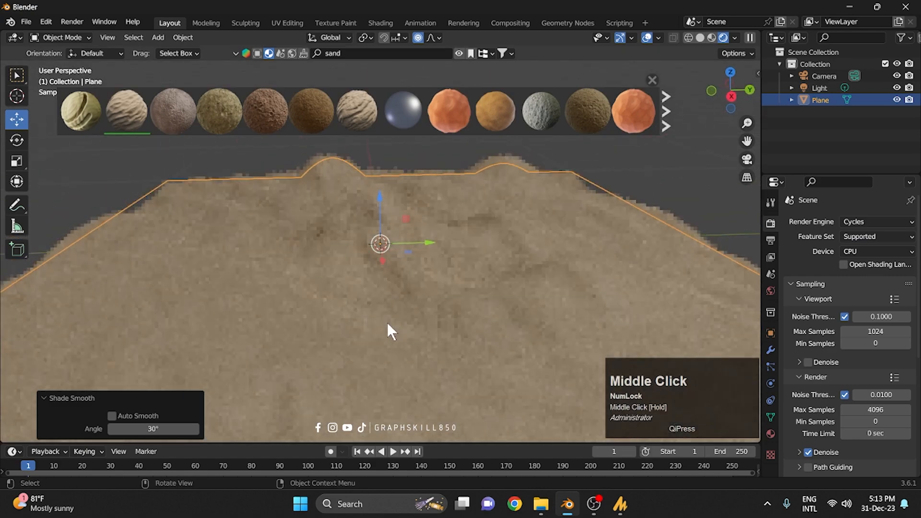
scroll(404, 290, up, 2)
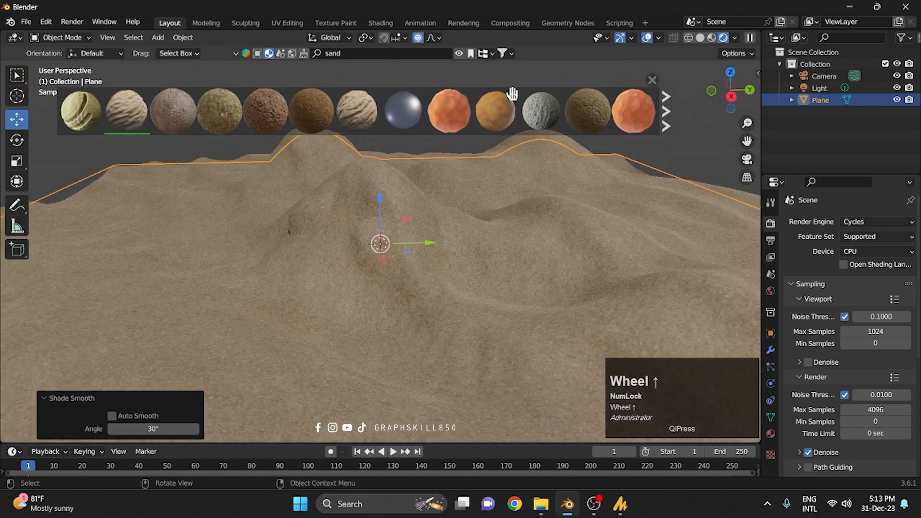
Undo the Cycles engine, smooth shading, sand material and hill edits back to the flat subdivided plane in Edit Mode
click(711, 38)
middle_drag(337, 259, 427, 278)
key(ctrl+z)
key(ctrl+z)
key(ctrl+z)
key(ctrl+z)
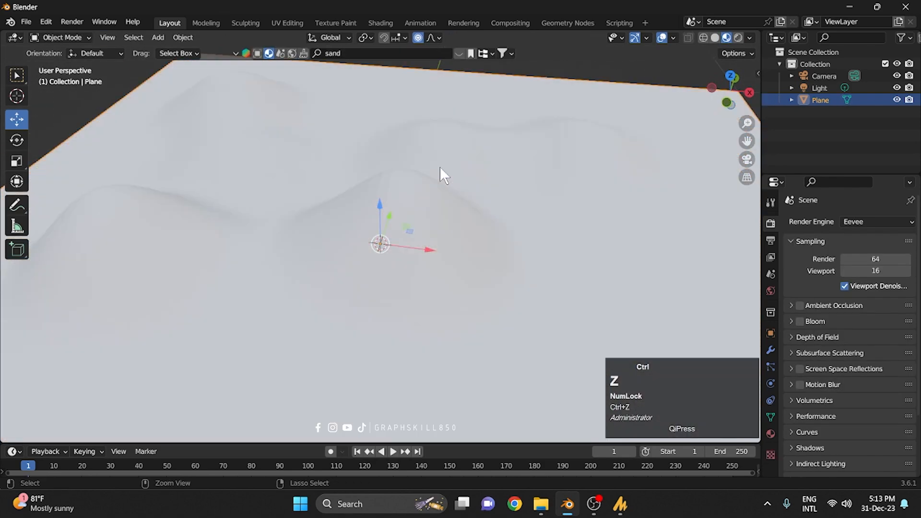
key(ctrl+z)
key(ctrl+z)
key(ctrl+z)
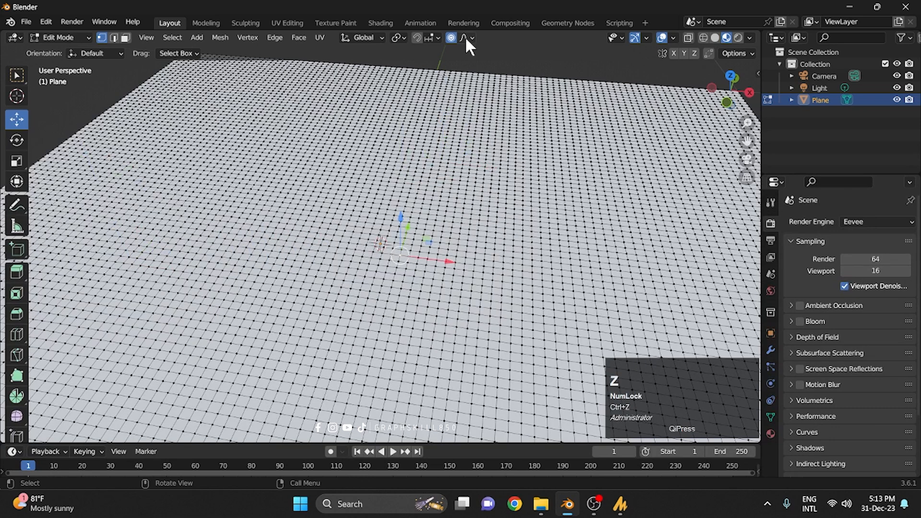
Try the Sphere proportional falloff by raising the plane's centre vertex, and undo the move
click(472, 37)
click(439, 99)
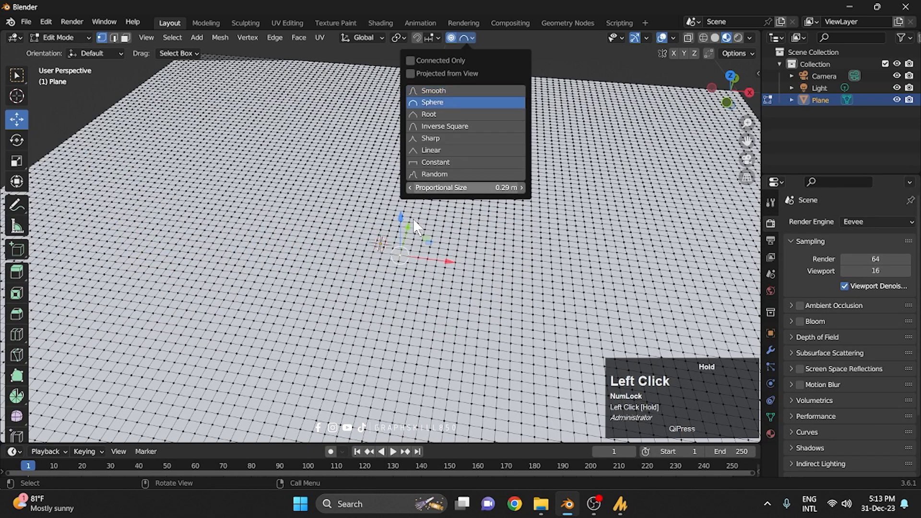
drag(400, 229, 402, 120)
key(ctrl+z)
Try the Root proportional falloff by raising the centre vertex about 0.49 m, and undo the move
scroll(422, 171, down, 3)
middle_drag(423, 172, 476, 38)
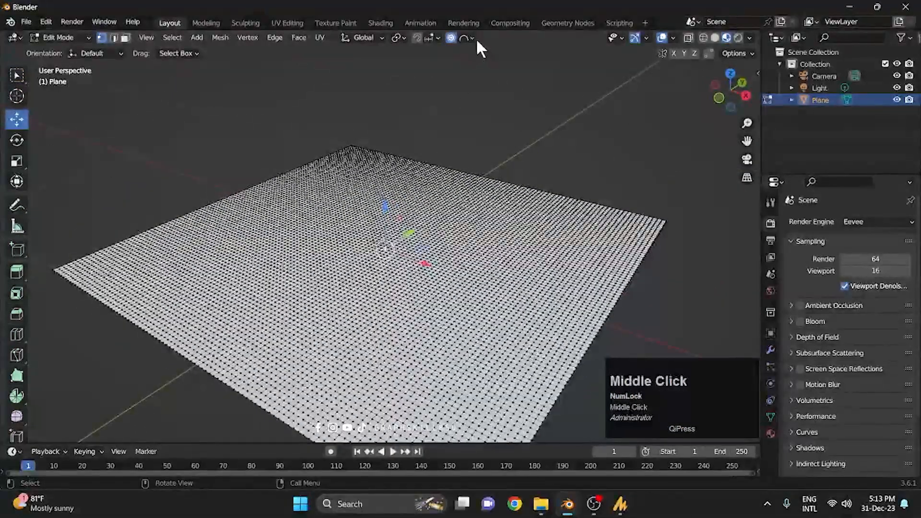
click(472, 37)
click(444, 114)
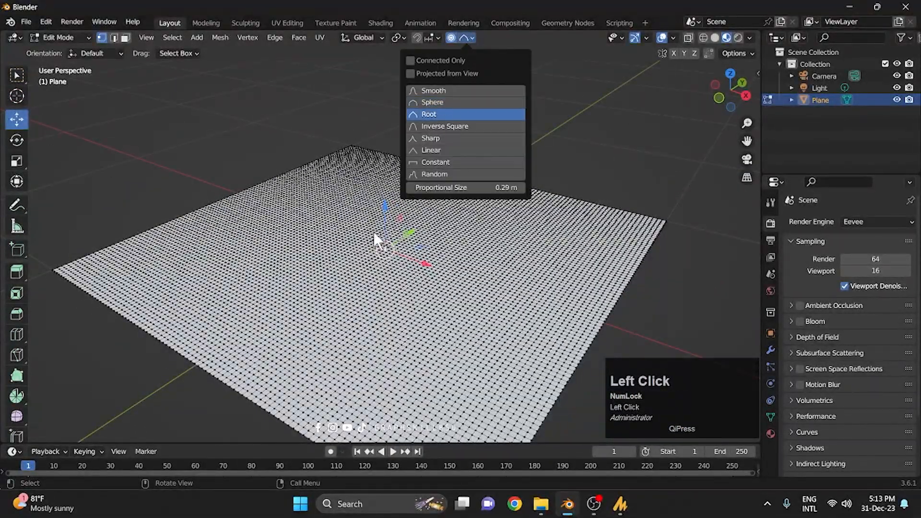
drag(386, 214, 389, 102)
scroll(390, 87, up, 3)
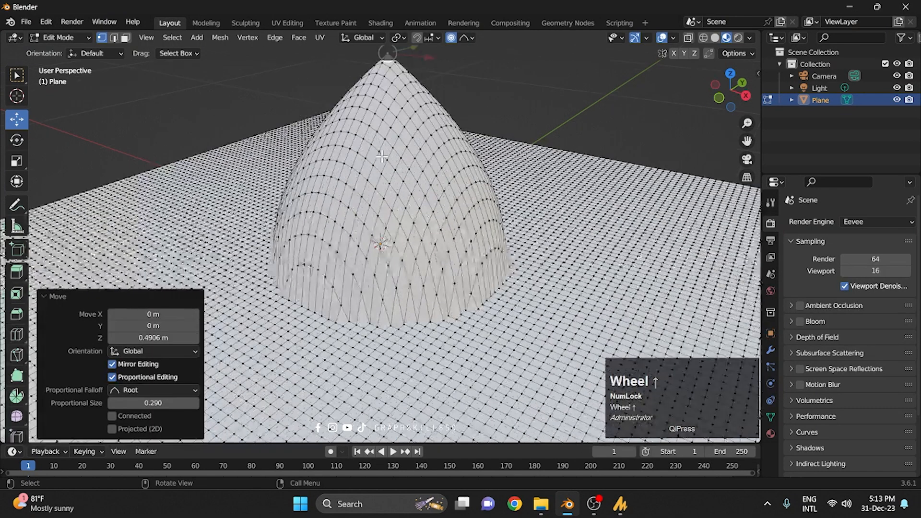
middle_drag(384, 107, 429, 172)
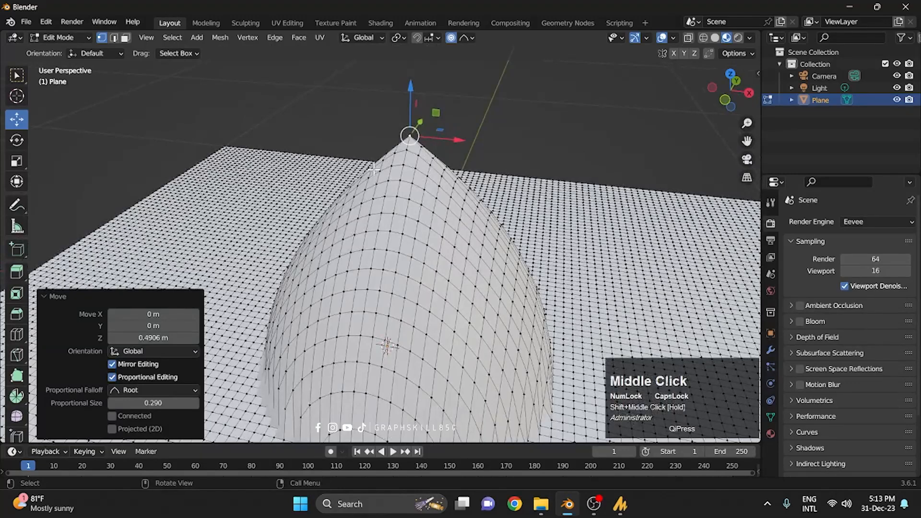
key(ctrl+z)
Try the Inverse Square proportional falloff by raising the centre vertex, and undo the move
click(466, 37)
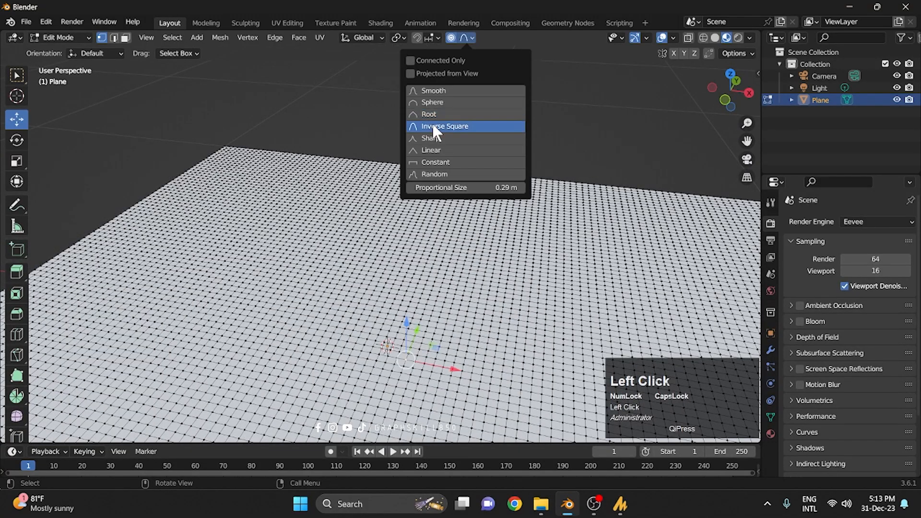
click(432, 126)
scroll(394, 268, down, 3)
drag(393, 288, 388, 156)
key(ctrl+z)
Try the Sharp proportional falloff by raising three separate peaks on the plane, and undo the last one
click(473, 38)
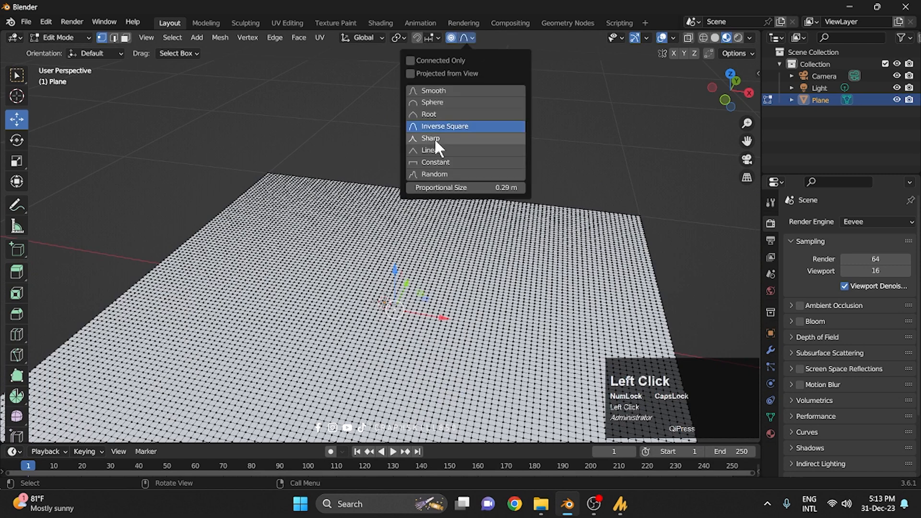
click(434, 138)
drag(395, 274, 393, 121)
scroll(392, 121, up, 2)
click(333, 248)
drag(332, 211, 330, 92)
click(473, 242)
drag(474, 199, 475, 110)
click(449, 205)
key(ctrl+z)
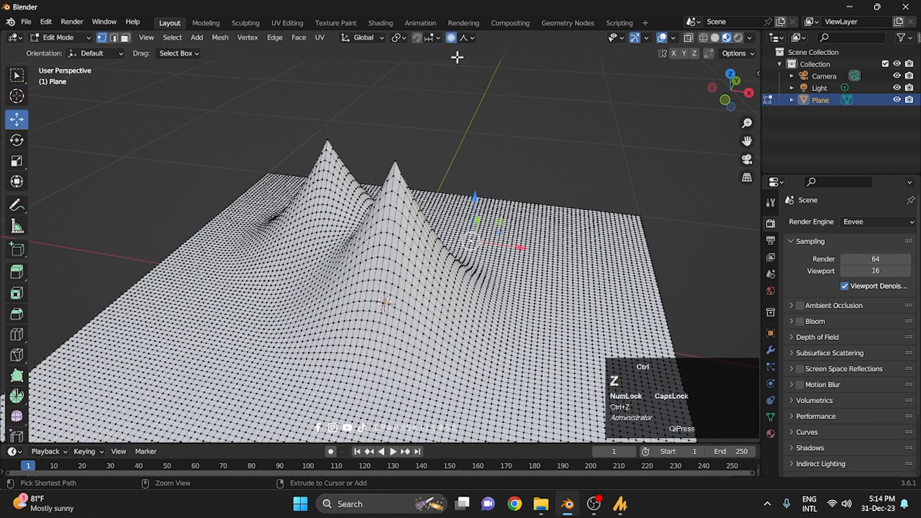
key(ctrl+z)
Set the proportional falloff to Linear and undo the remaining Sharp peaks
click(471, 37)
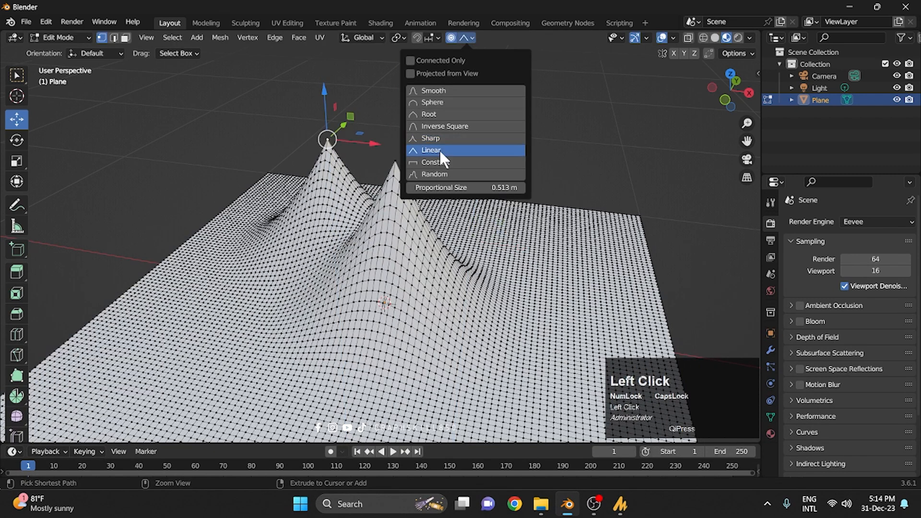
click(439, 150)
key(ctrl+z)
key(ctrl+z)
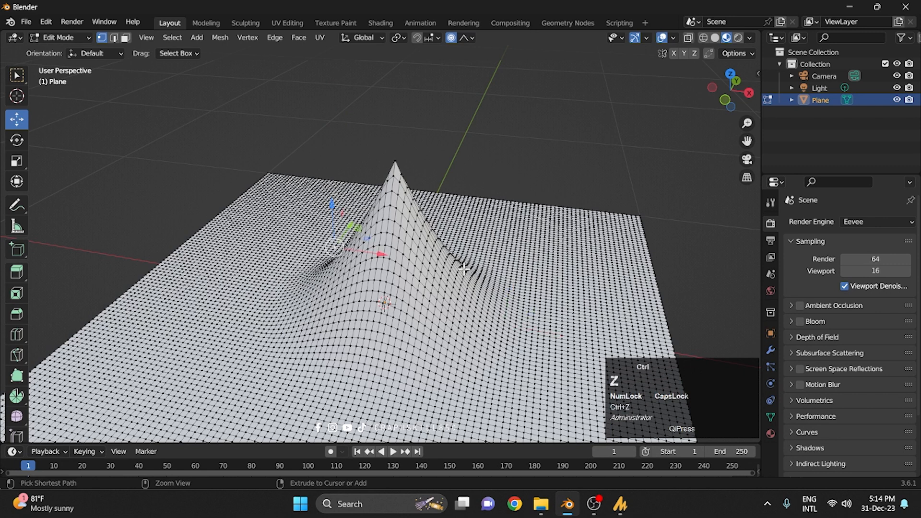
key(ctrl+z)
key(ctrl+z)
Raise the plane's centre vertex about 0.67 m with the Linear falloff into a cone
click(401, 306)
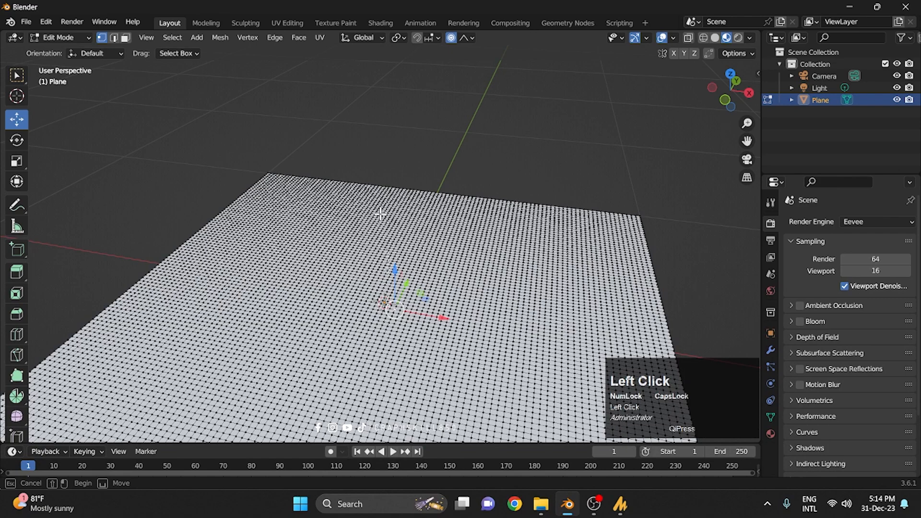
drag(402, 274, 395, 99)
scroll(425, 129, down, 3)
middle_drag(425, 211, 528, 225)
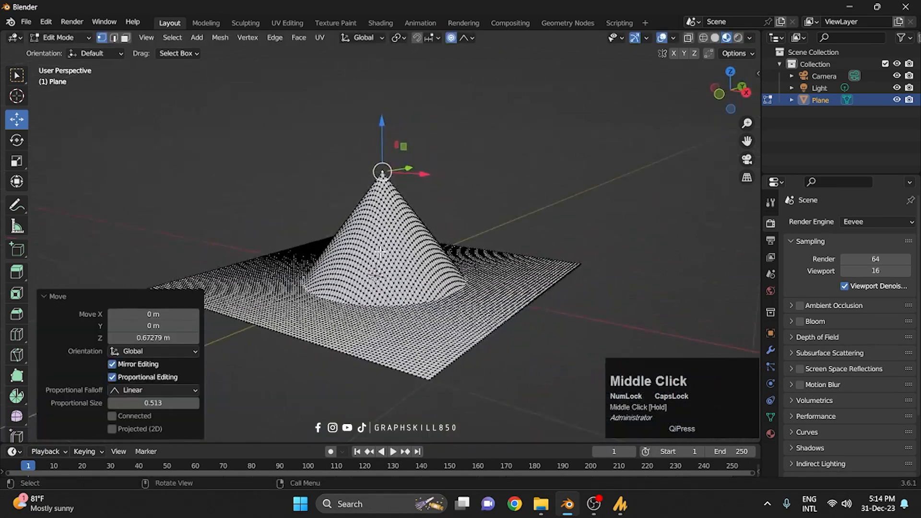
Set the proportional falloff to Constant on the flat plane and raise the centre vertex
click(464, 38)
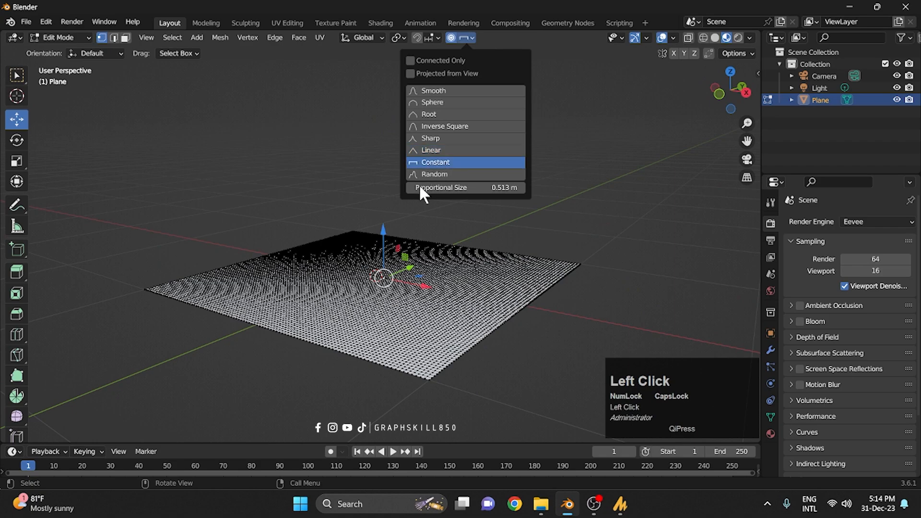
click(432, 163)
scroll(386, 293, up, 3)
middle_drag(386, 292, 370, 288)
drag(369, 280, 367, 227)
scroll(370, 228, down, 4)
middle_drag(398, 240, 278, 273)
Raise the centre vertex about 0.23 m with the Constant falloff at a proportional size of 0.621, and undo it
click(467, 37)
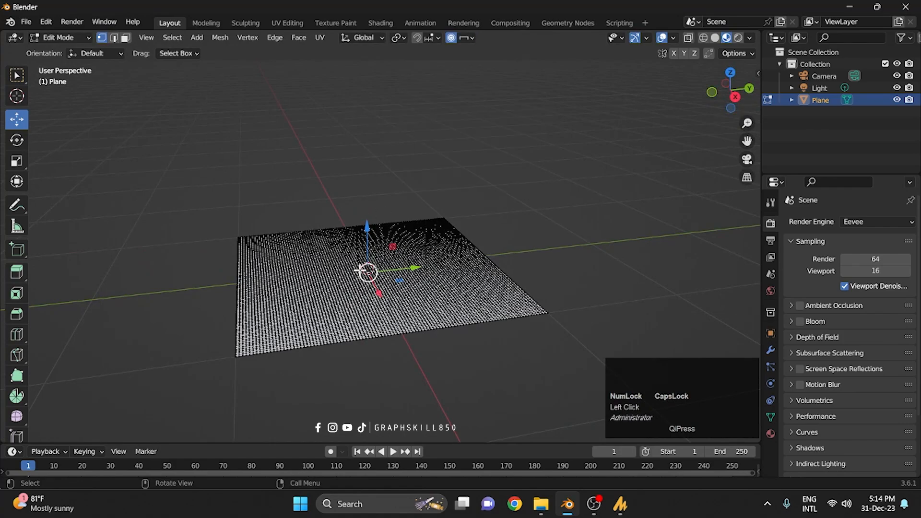
scroll(347, 294, up, 1)
shift+middle_drag(367, 288, 397, 287)
scroll(391, 245, up, 3)
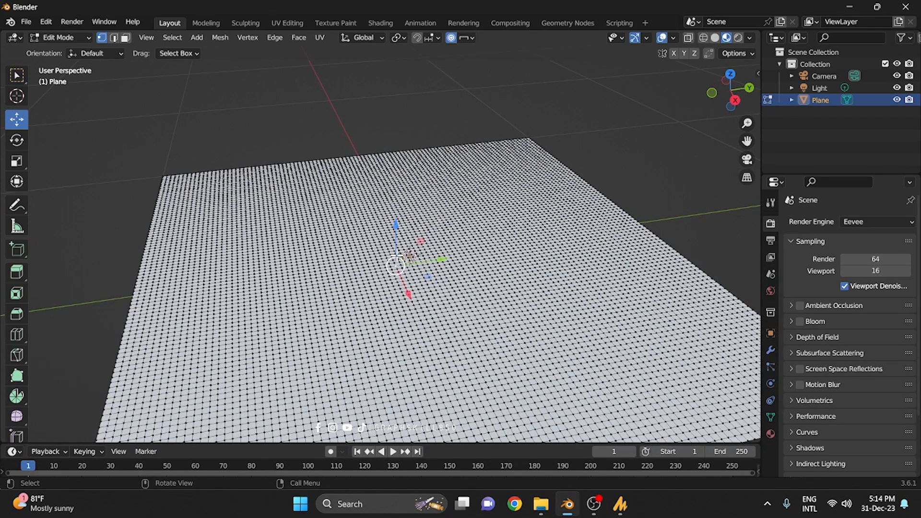
drag(396, 231, 398, 134)
scroll(397, 158, up, 2)
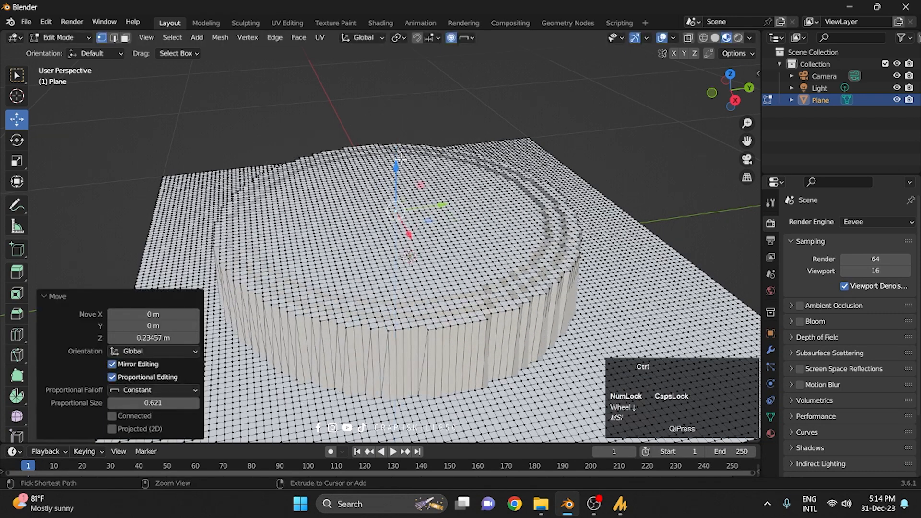
key(ctrl+z)
Set the proportional falloff to Random and raise the centre vertex into a spiky mound
click(469, 37)
click(429, 174)
drag(414, 226, 435, 72)
scroll(440, 156, down, 3)
middle_drag(440, 157, 523, 241)
Inspect the spiky mound in Object Mode and undo it back to the flat plane
key(Tab)
scroll(391, 264, up, 3)
middle_drag(390, 264, 354, 238)
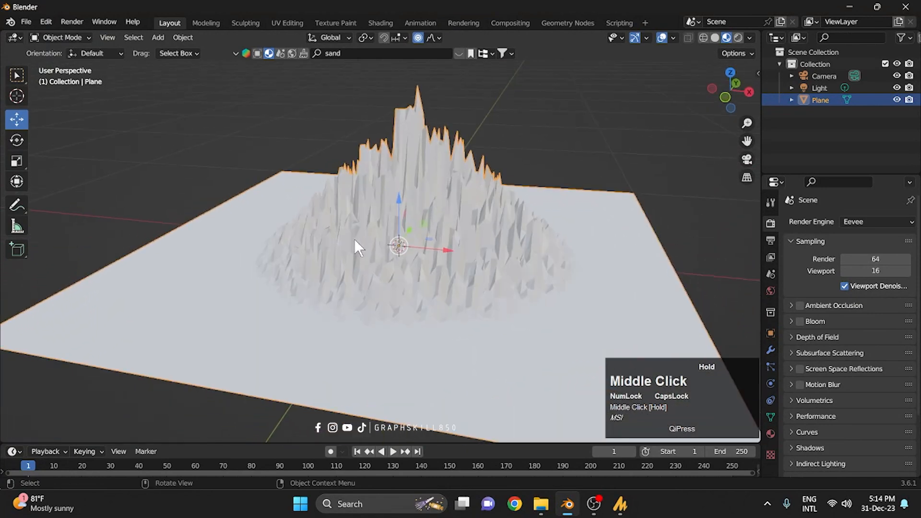
click(410, 263)
key(ctrl+z)
key(ctrl+z)
Enable Projected from View for proportional editing and set the falloff to Smooth
click(473, 36)
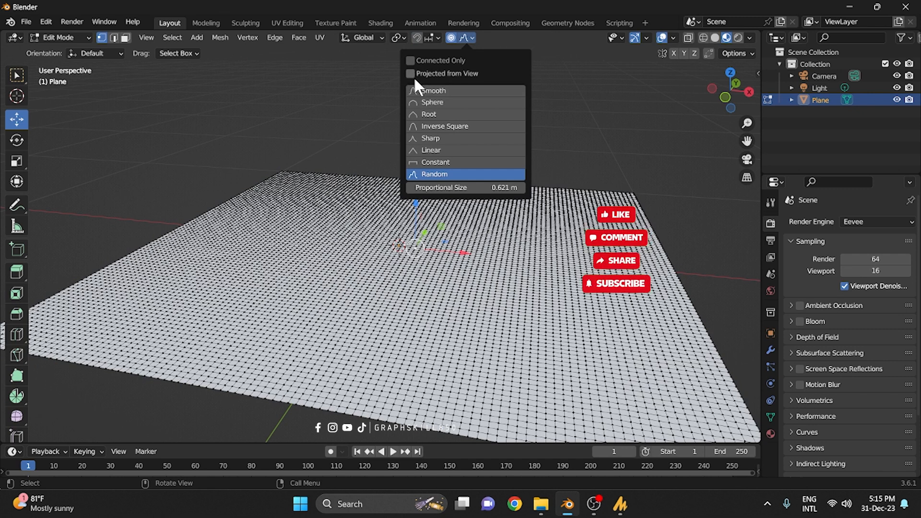
click(471, 37)
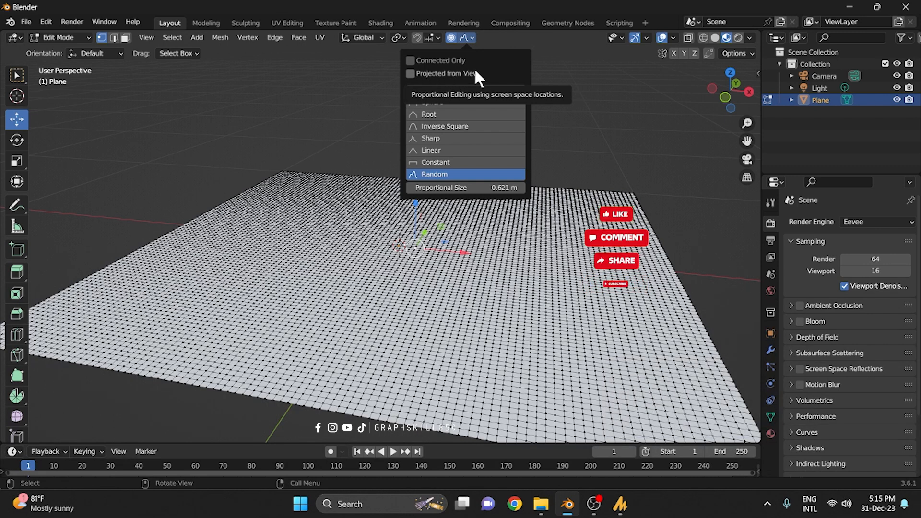
click(411, 73)
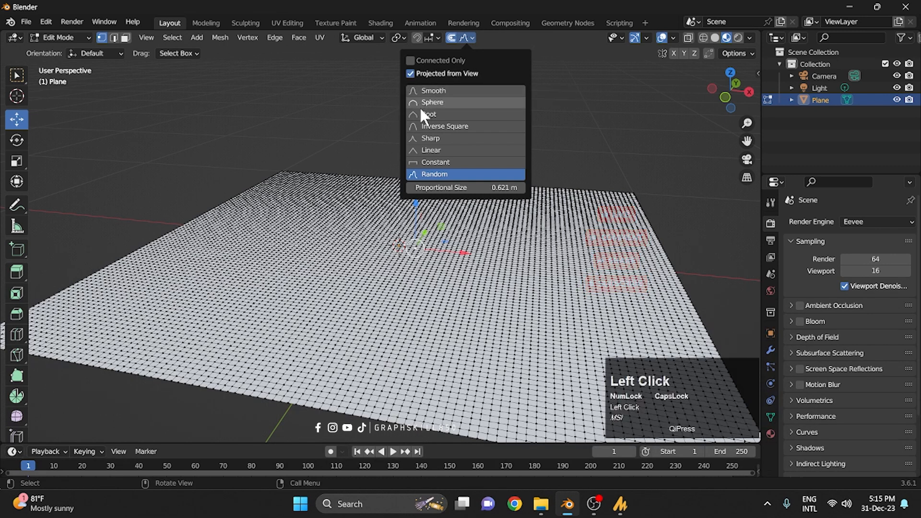
click(421, 90)
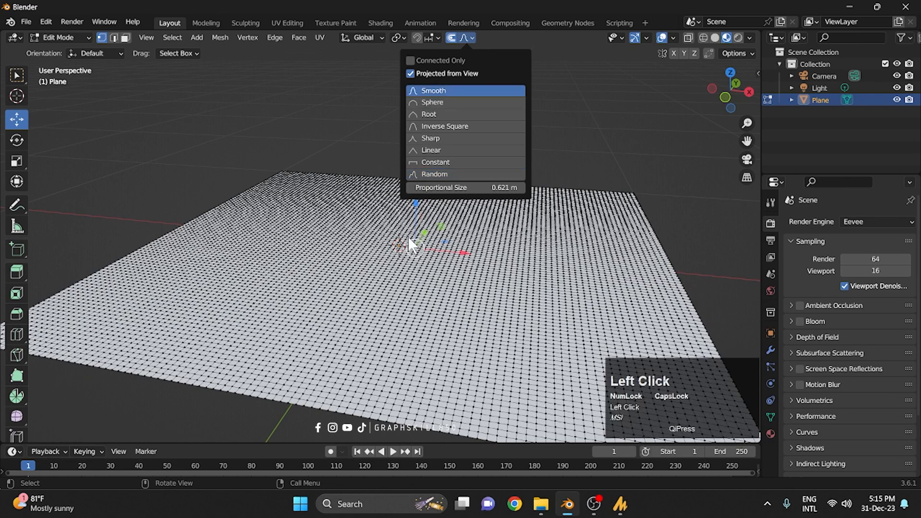
Raise two hills with the view-projected Smooth falloff, lifting the second about 0.23 m at a proportional size of 0.263
drag(409, 226, 419, 148)
scroll(425, 169, up, 2)
scroll(422, 171, up, 10)
middle_drag(419, 149, 482, 259)
click(483, 260)
drag(482, 247, 480, 183)
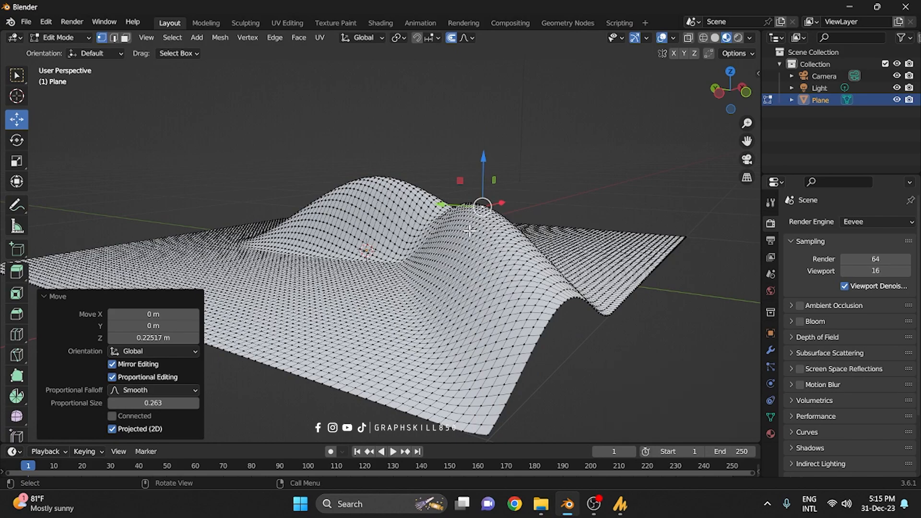
Raise the flat plane's centre vertex from the front view with Projected from View, forming a ridge across the plane
middle_drag(453, 279, 396, 237)
click(397, 237)
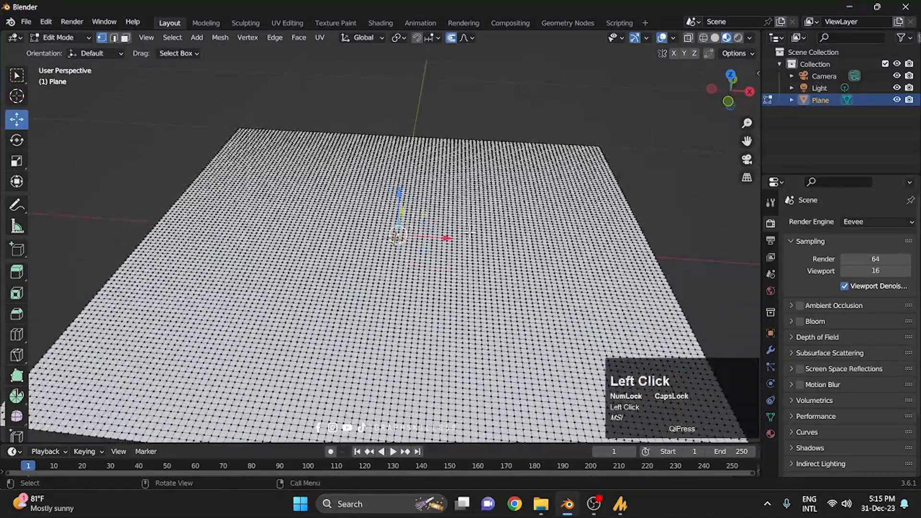
click(729, 101)
drag(394, 210, 391, 146)
middle_drag(391, 146, 528, 229)
Raise a rounded hill beside the ridge and select a vertex on the flat area in front of it
click(461, 309)
drag(463, 280, 472, 181)
middle_drag(472, 181, 513, 273)
click(516, 280)
Enable Connected Only for proportional editing and inspect the ridge and hill in Object Mode
click(468, 37)
click(410, 59)
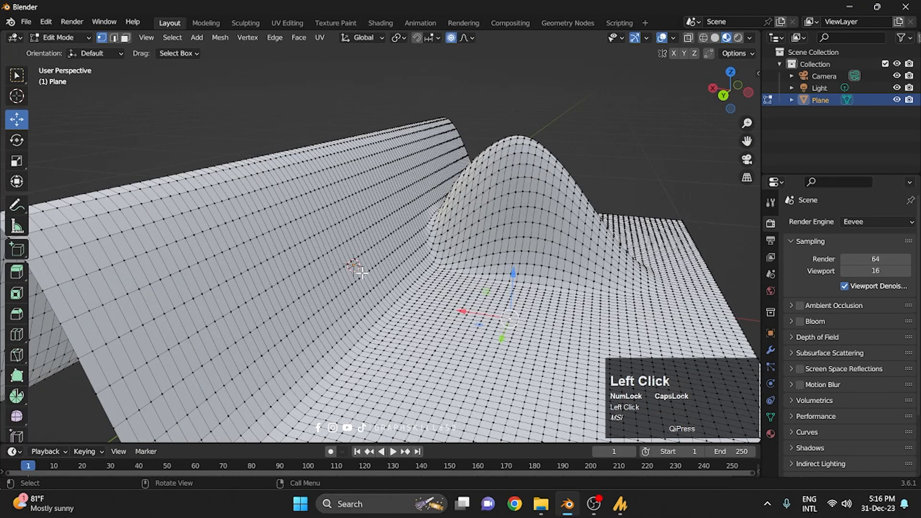
key(Tab)
scroll(433, 188, down, 3)
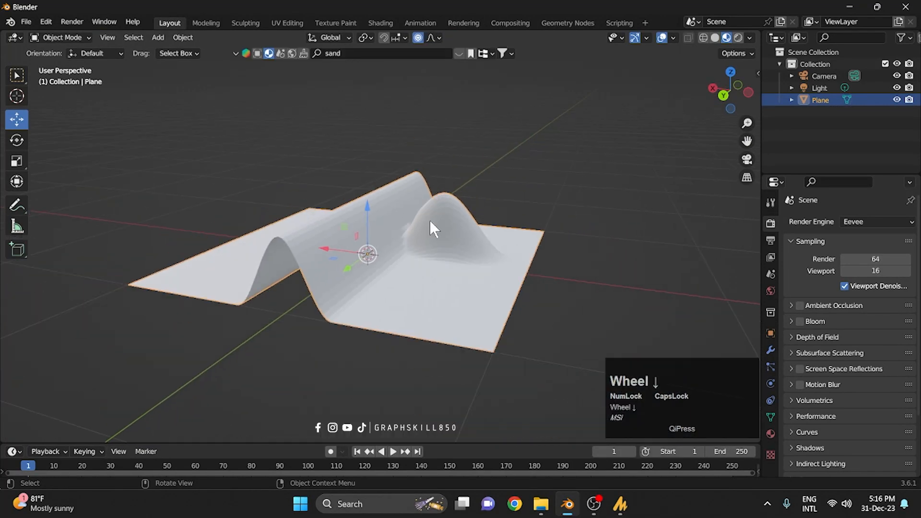
scroll(422, 288, up, 3)
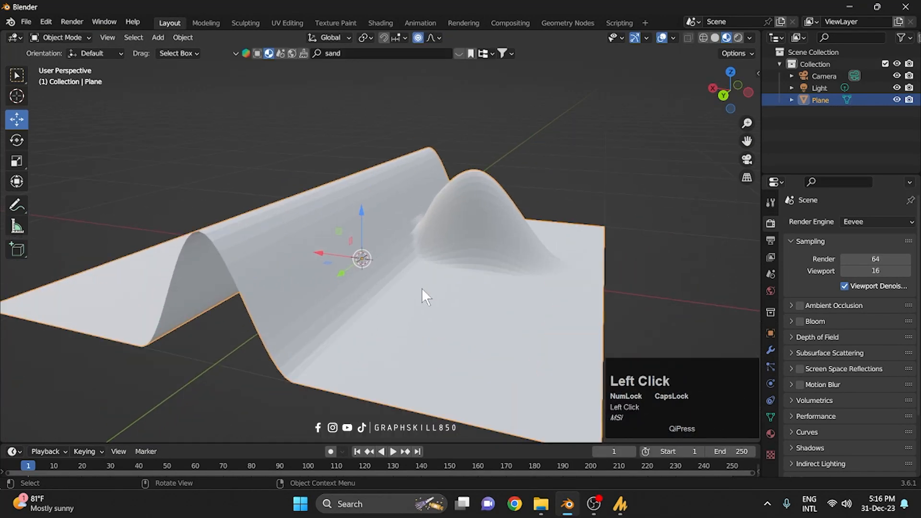
Delete the plane and add a mesh cube
key(x)
click(421, 286)
key(shift+a)
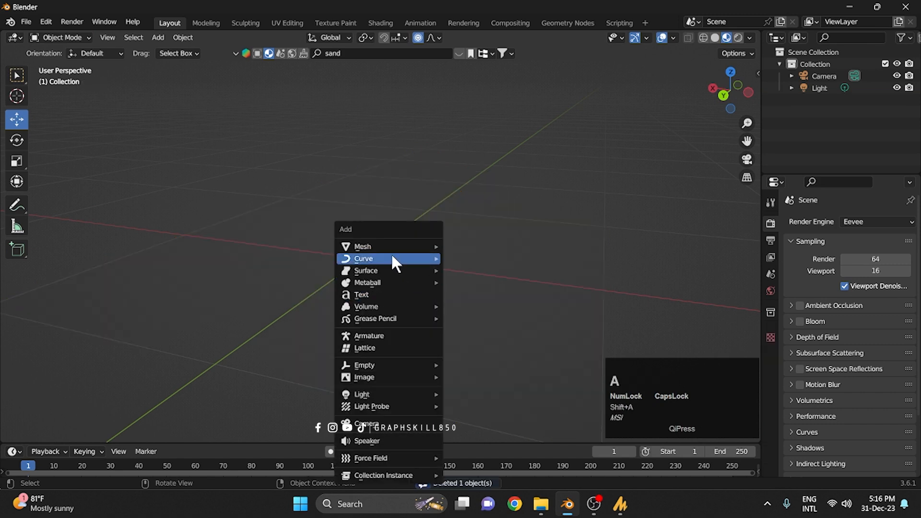
mouse_move(384, 244)
click(474, 255)
Subdivide the cube with 100 cuts and return to Object Mode
key(Tab)
right_click(354, 223)
click(303, 220)
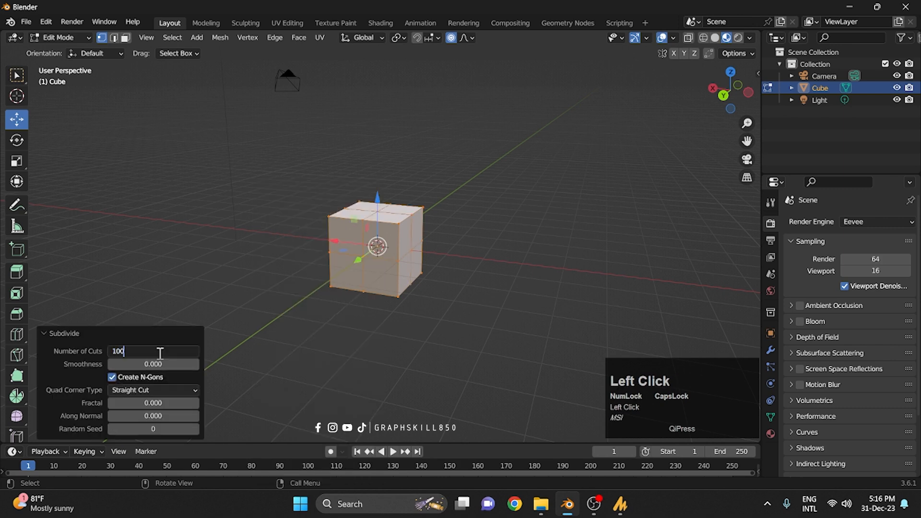
key(Return)
scroll(357, 262, up, 3)
key(Tab)
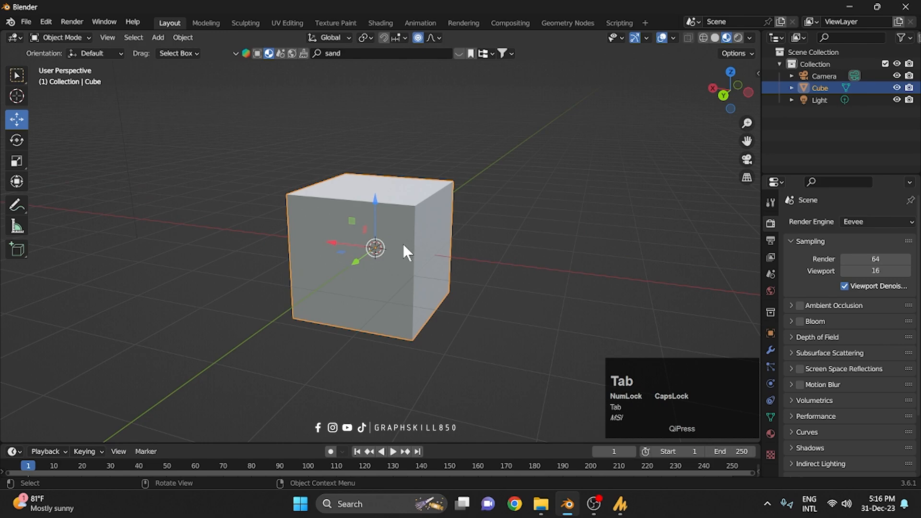
Select a rectangular patch on one side of the cube in Edit Mode and extrude it inward about 0.21 m
middle_drag(403, 244, 382, 243)
middle_drag(402, 267, 380, 247)
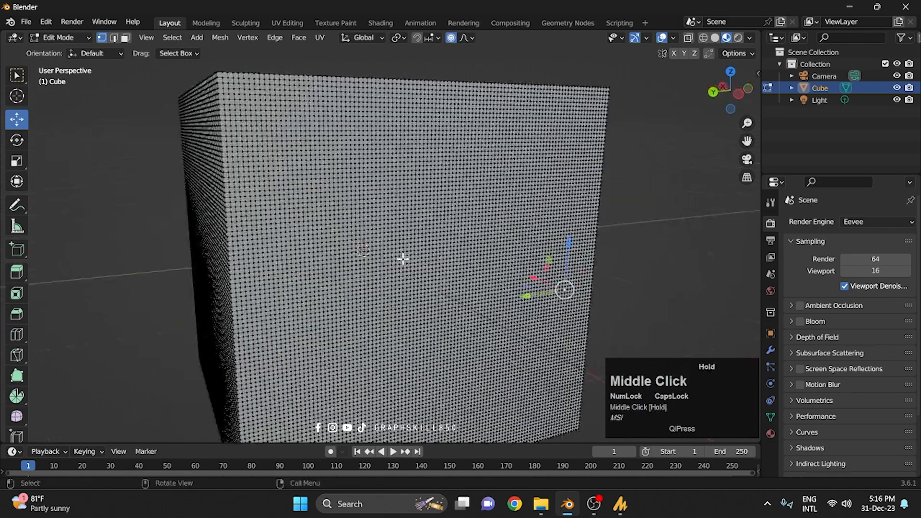
scroll(403, 259, down, 3)
scroll(380, 246, up, 3)
drag(429, 220, 307, 304)
middle_drag(307, 304, 388, 325)
key(e)
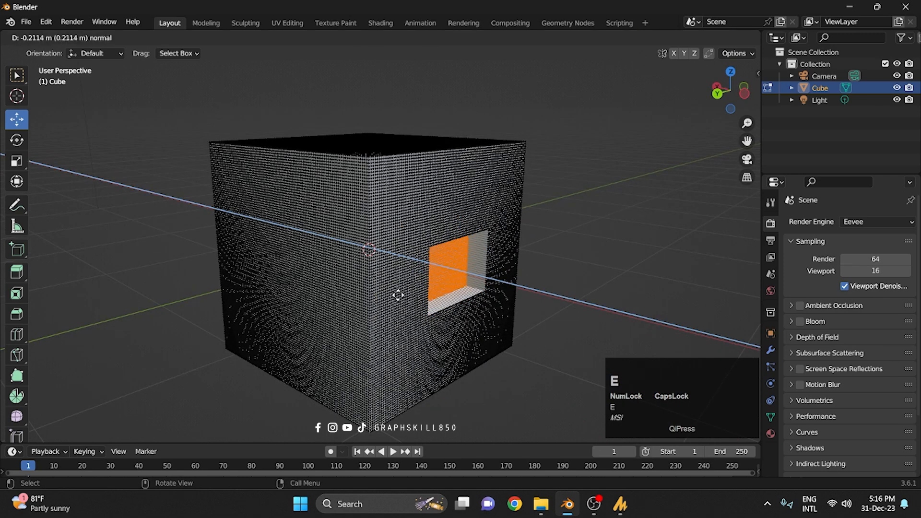
click(398, 295)
Check the cube's recess in Object Mode, and select a vertex on the recess's upper edge in Edit Mode
key(Tab)
click(433, 36)
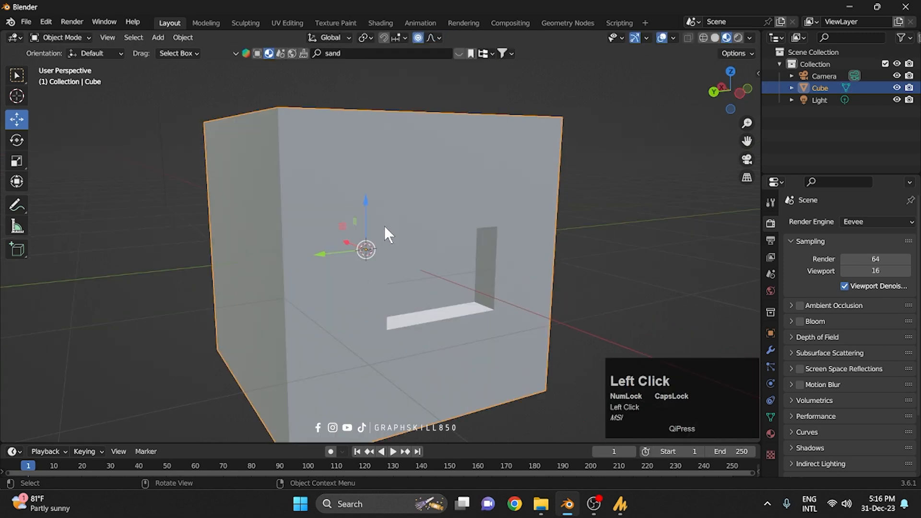
key(Tab)
scroll(412, 238, up, 2)
click(475, 219)
middle_drag(476, 220, 486, 198)
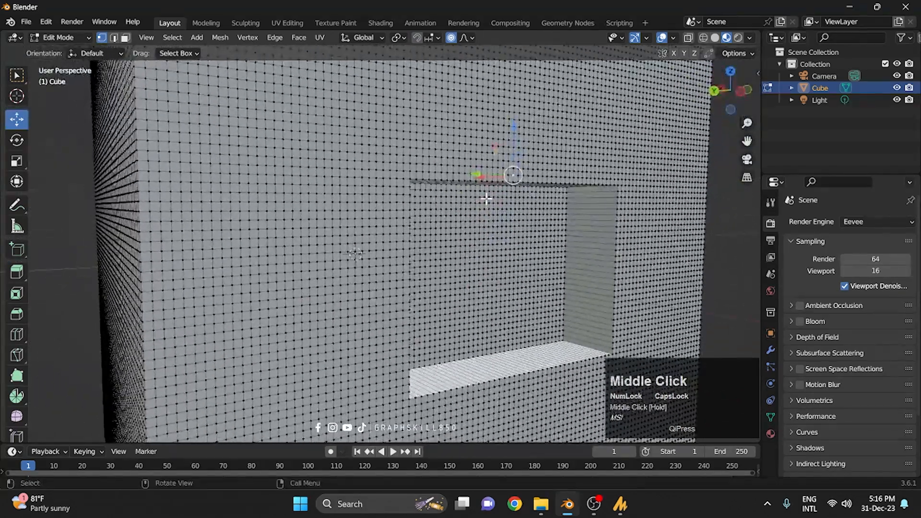
click(510, 182)
Try moving the selected vertex about -0.34 m along X with Connected Only off and a smooth falloff of 0.909 m
click(464, 38)
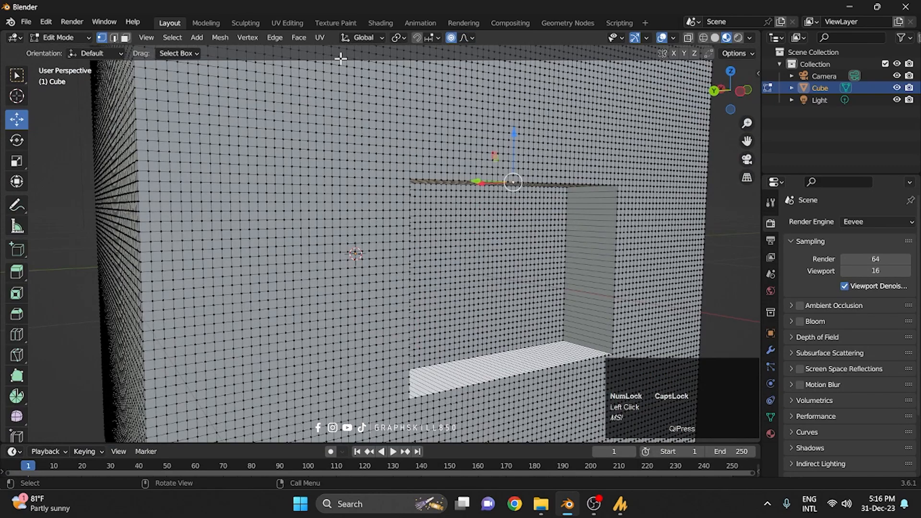
scroll(433, 188, down, 2)
middle_drag(403, 229, 448, 240)
drag(442, 241, 490, 254)
scroll(483, 262, up, 1)
scroll(492, 265, down, 15)
scroll(493, 264, down, 1)
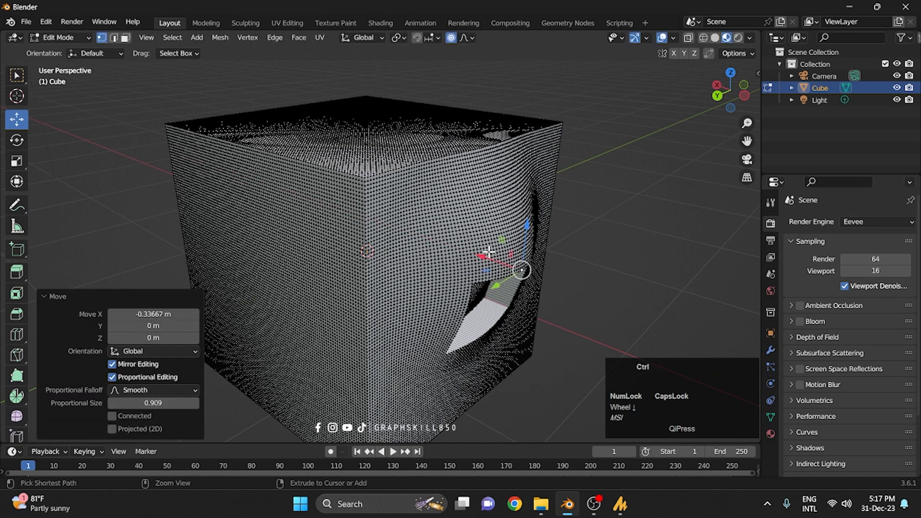
key(ctrl+z)
Enable Connected Only and pull the vertex outward freely, about -0.21 m in X and -0.07 m in Y
click(469, 38)
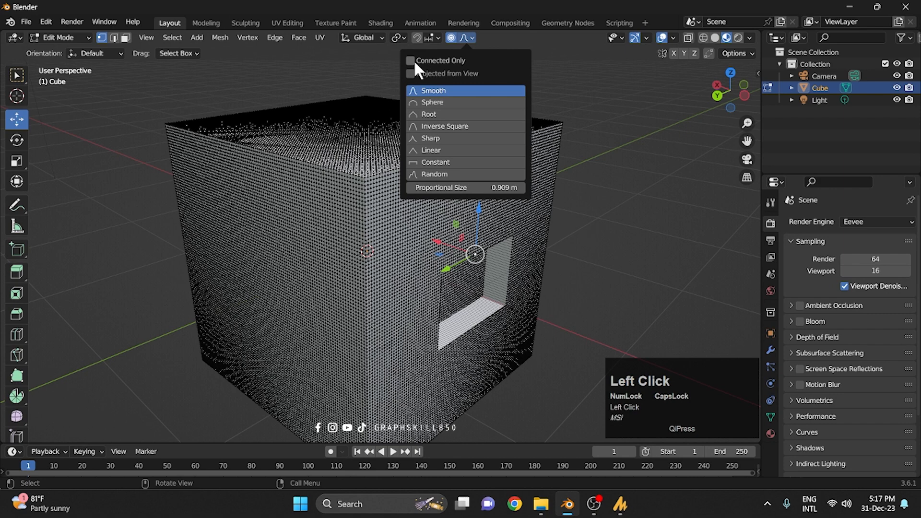
click(414, 61)
drag(439, 246, 477, 267)
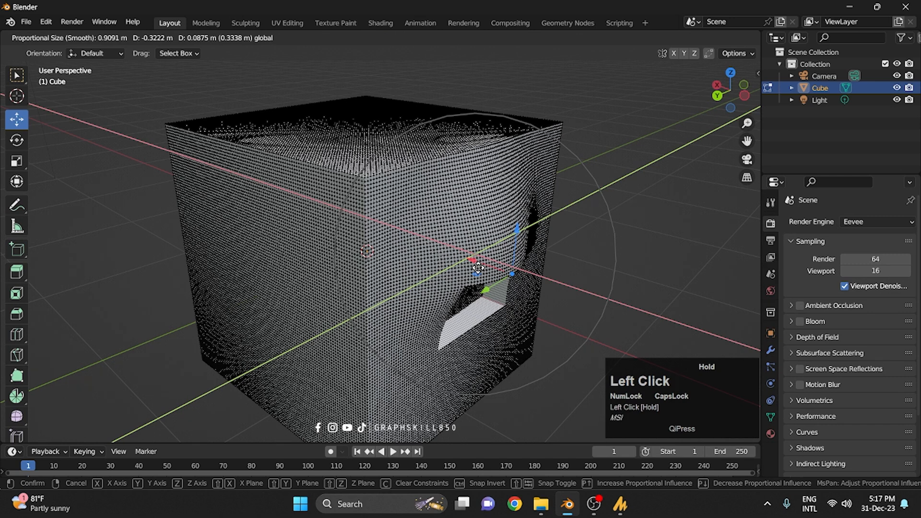
drag(478, 268, 482, 262)
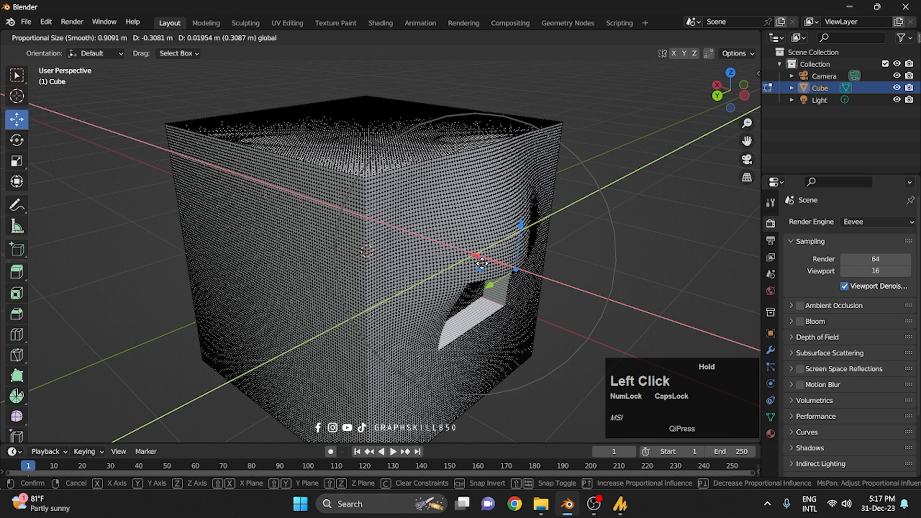
drag(482, 263, 526, 255)
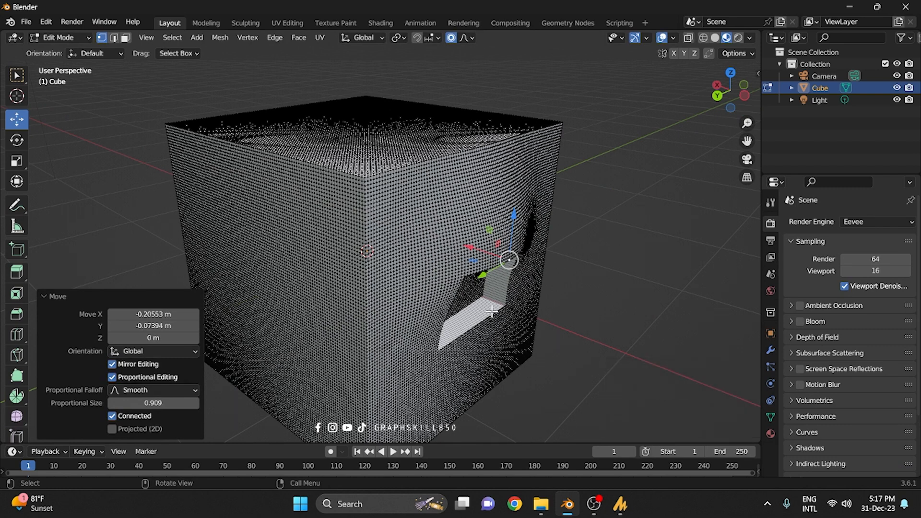
Undo the vertex move made with Connected Only
click(469, 254)
key(ctrl+z)
key(ctrl+z)
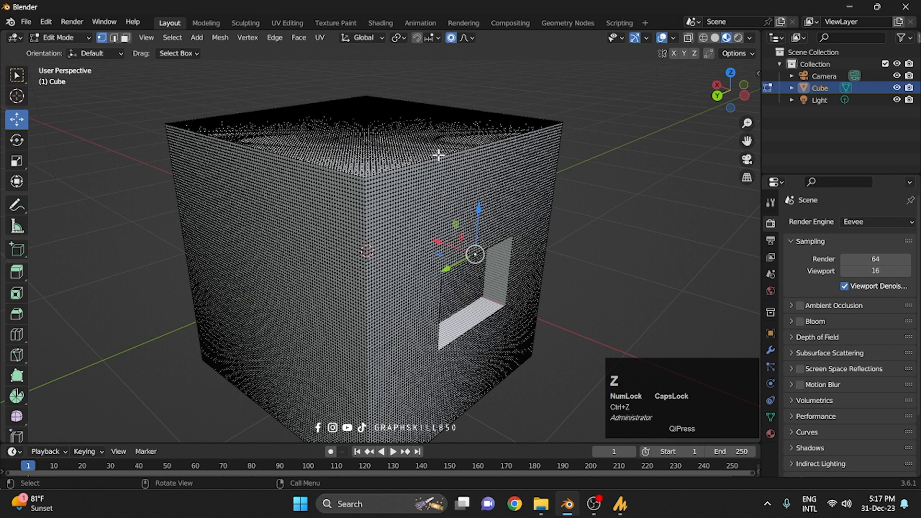
Disable Connected Only, move the recess's upper-edge vertex about -0.25 m along X, and inspect the bulge from different sides
click(468, 38)
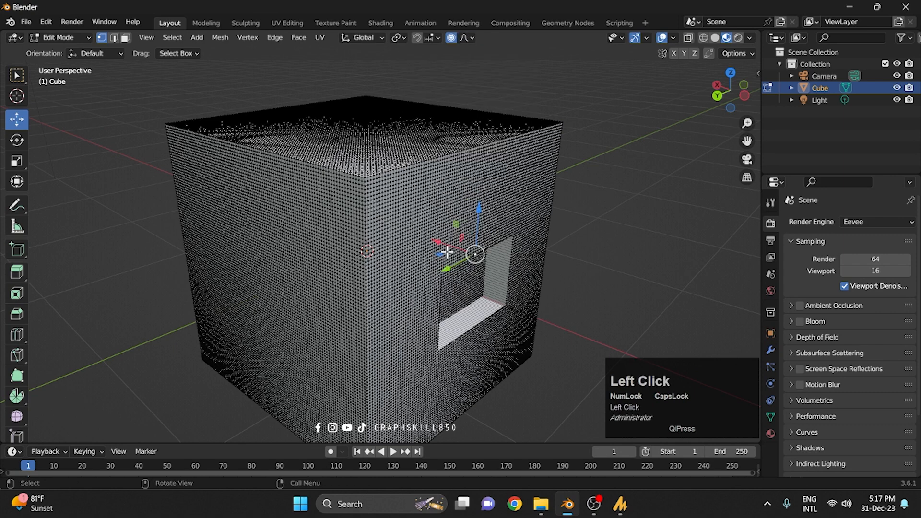
drag(444, 245, 485, 268)
middle_drag(485, 267, 219, 219)
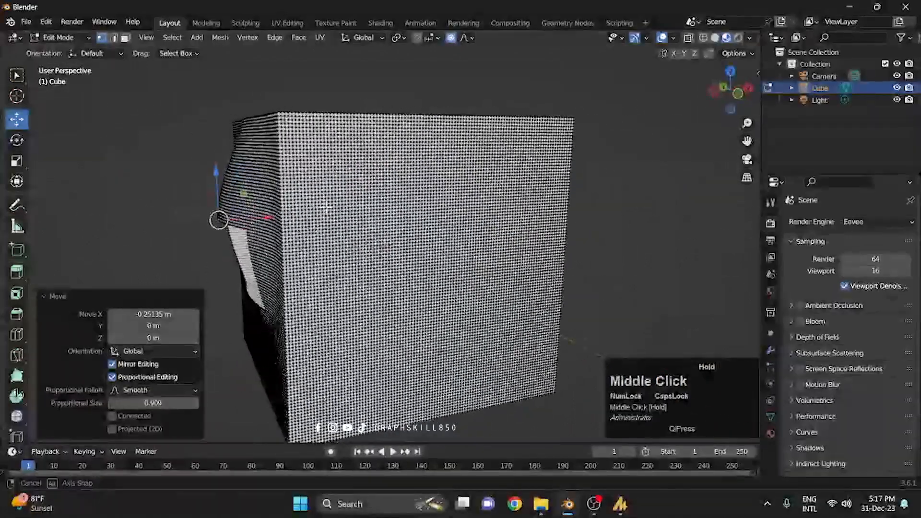
middle_drag(326, 207, 532, 182)
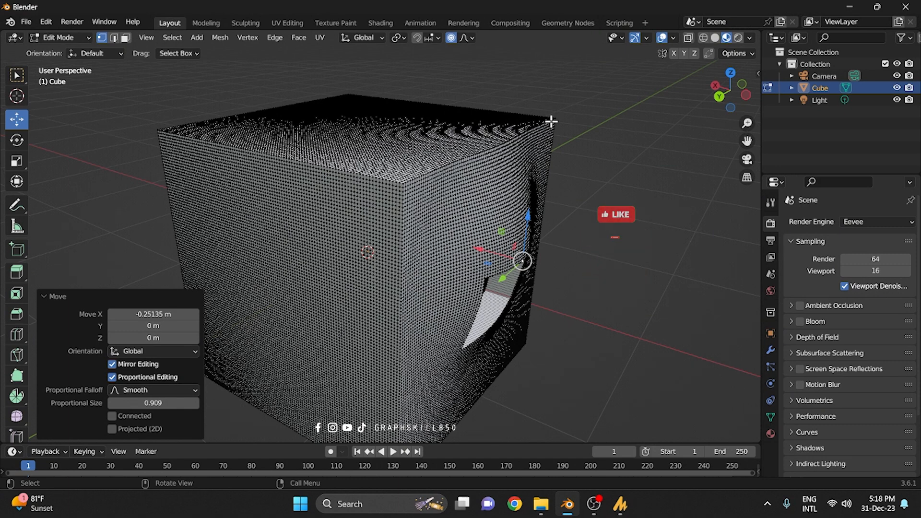
shift+middle_drag(455, 183, 484, 150)
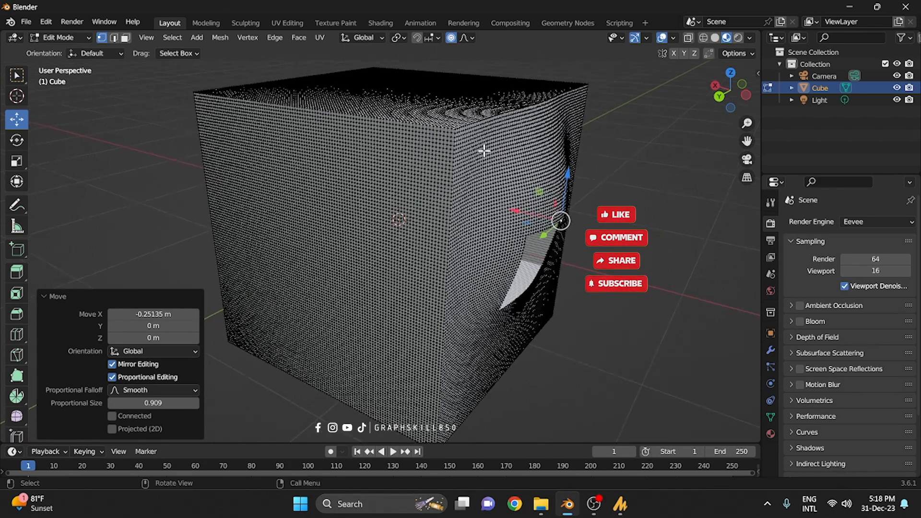